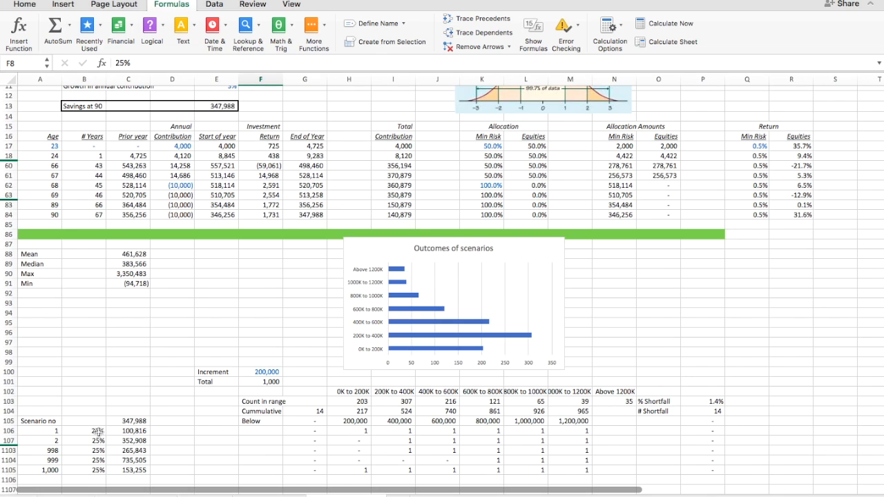
Step: Create a copy of the current model sheet and place it at the end of the Personal Financial Model.xlsx workbook
left_click(96, 432)
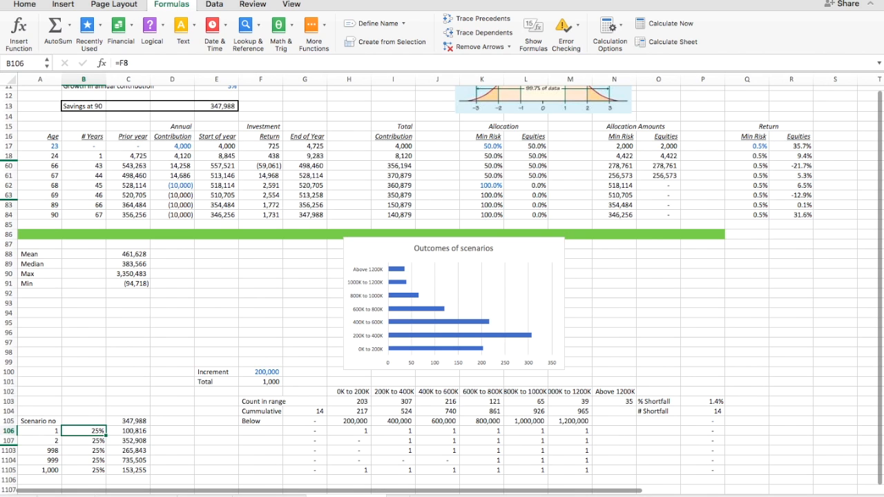
right_click(358, 496)
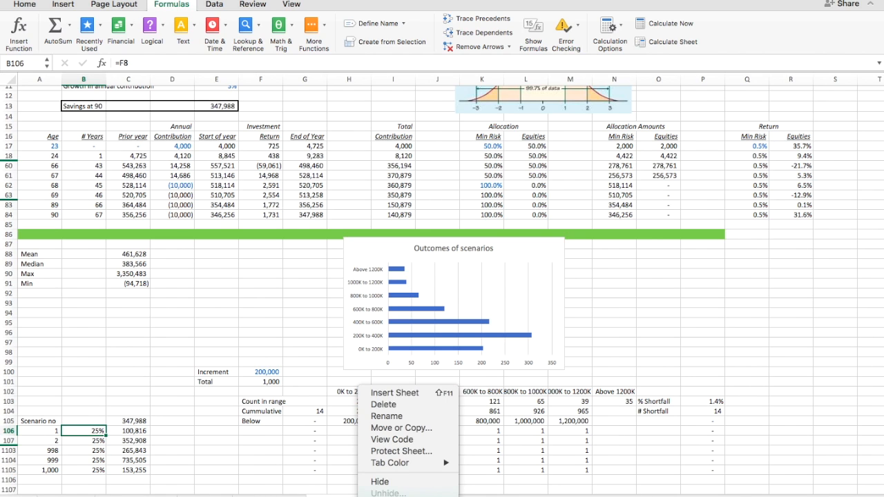
left_click(397, 428)
left_click(343, 447)
left_click(364, 414)
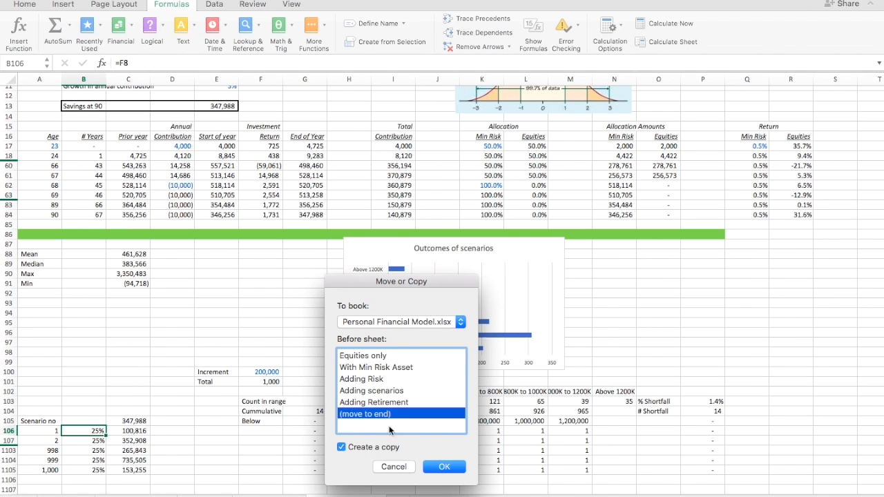
left_click(444, 467)
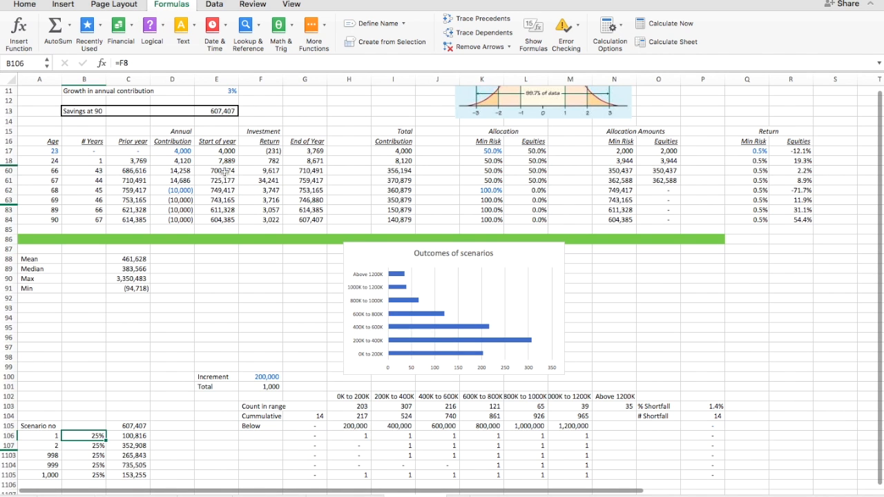
Step: Examine the equities return after inflation in F7 and the simulated yearly equities returns
scroll(223, 171, "up", 5)
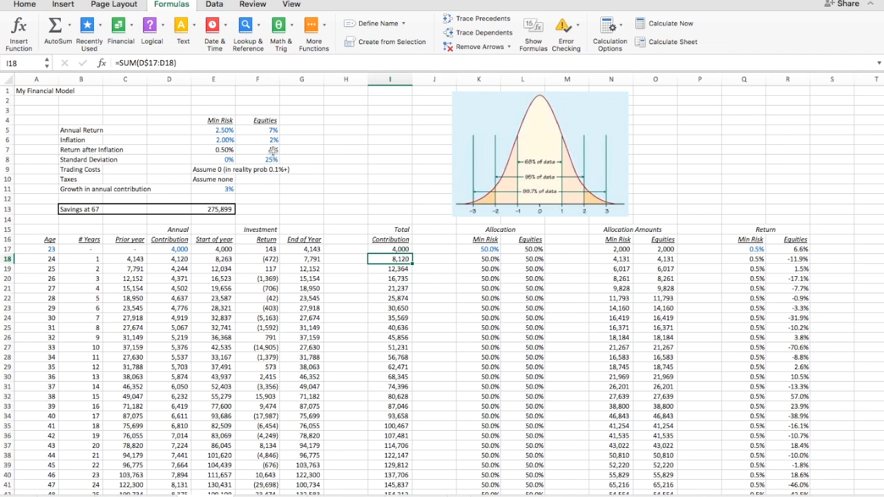
left_click(273, 150)
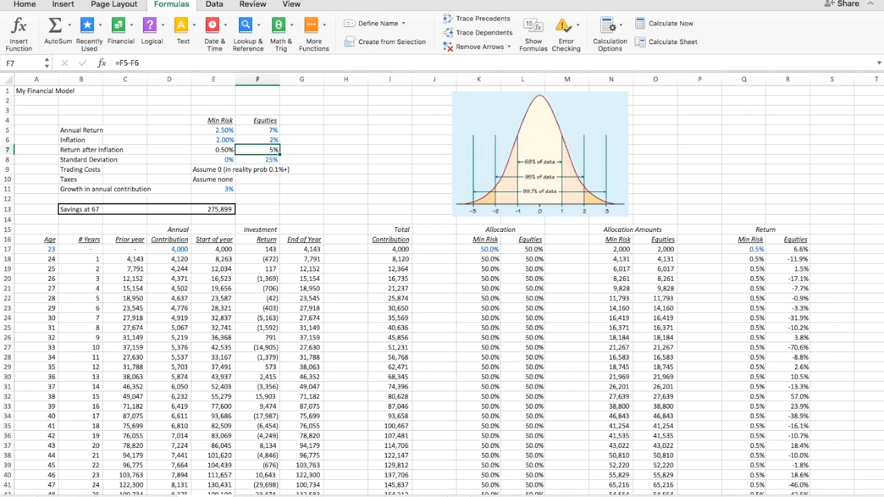
left_click(793, 281)
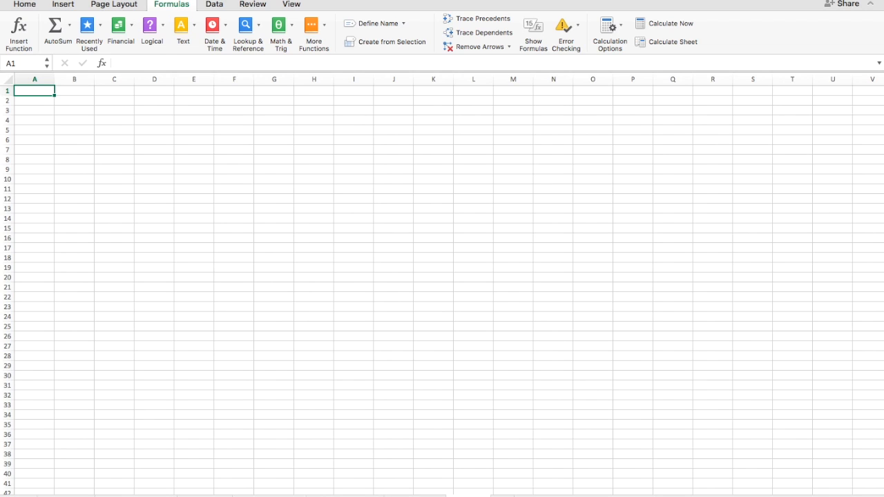
Step: Rename the new blank worksheet
double_click(465, 496)
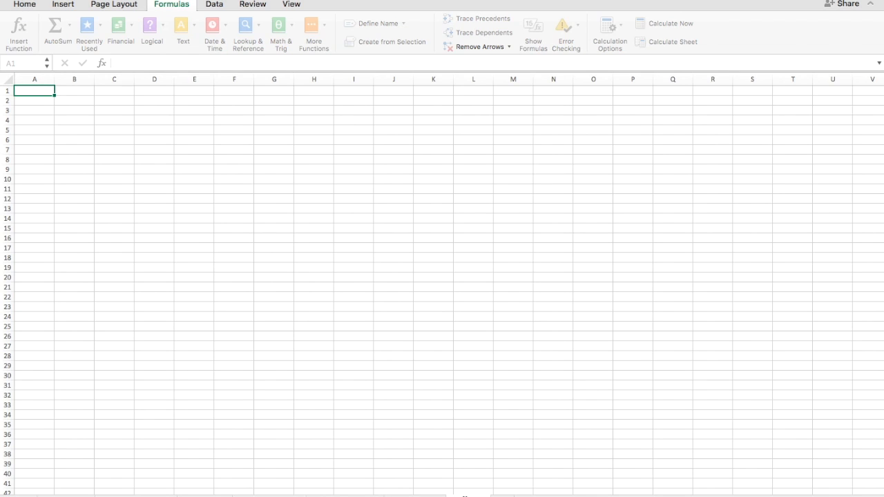
key("Return")
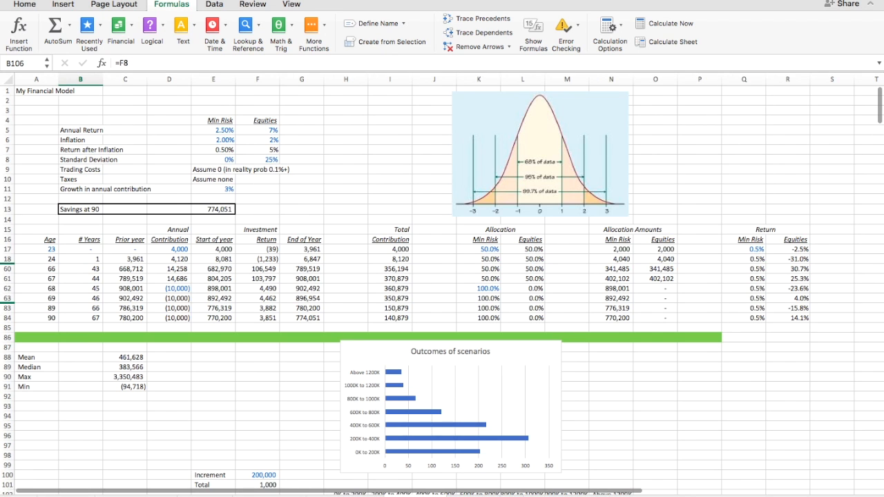
Step: Copy the first two rows of # Years, Prior year and Annual Contribution (B17:D18) to the blank sheet at A4
left_click(82, 250)
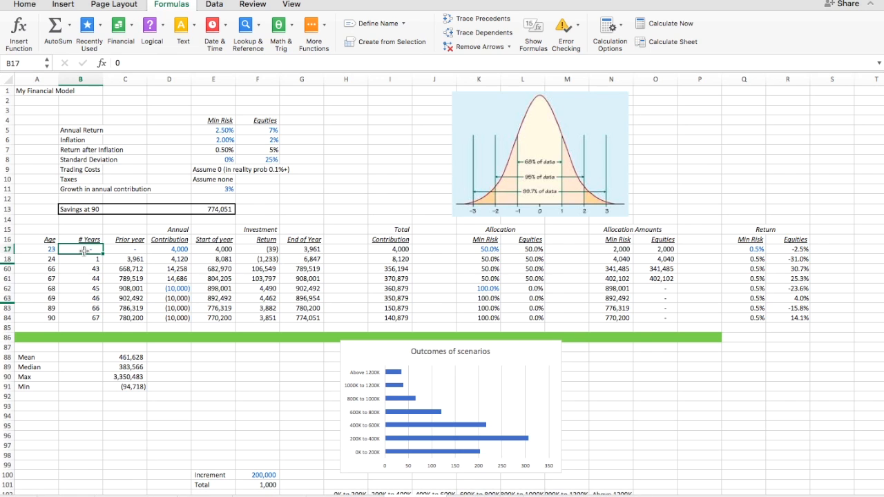
key("shift+Down")
key("shift+Down")
key("shift+Down")
key("shift+Up")
key("shift+Up")
key("shift+Right")
key("shift+Right")
key("super+c")
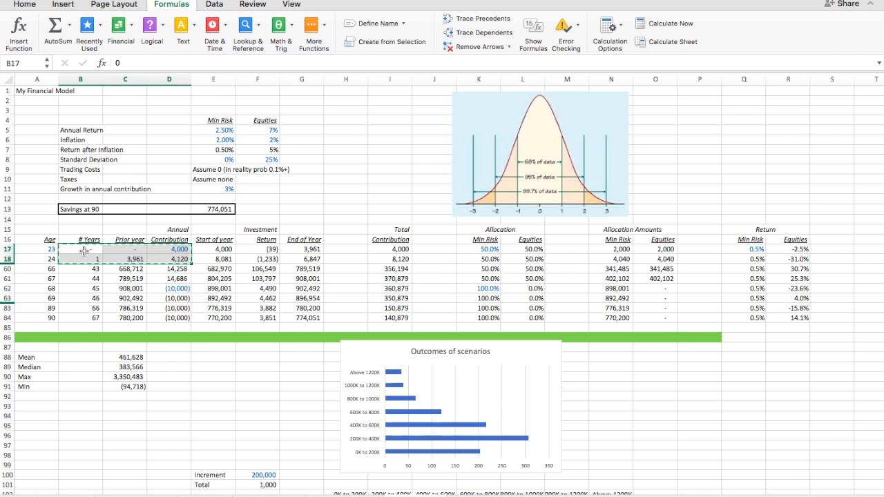
left_click(474, 496)
key("Down")
key("Down")
key("Down")
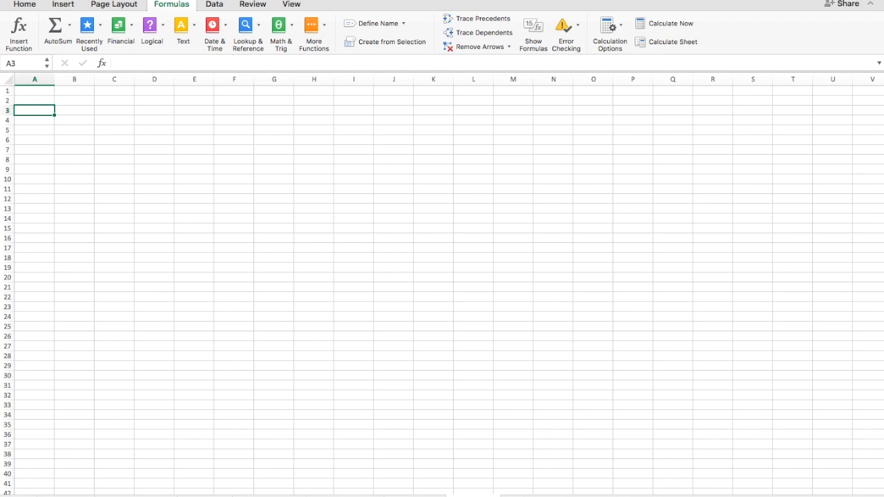
key("super+v")
Step: Move the contribution amounts from C4:C5 to B4:B5, replacing the prior-year figures
key("Right")
key("Right")
key("shift+Down")
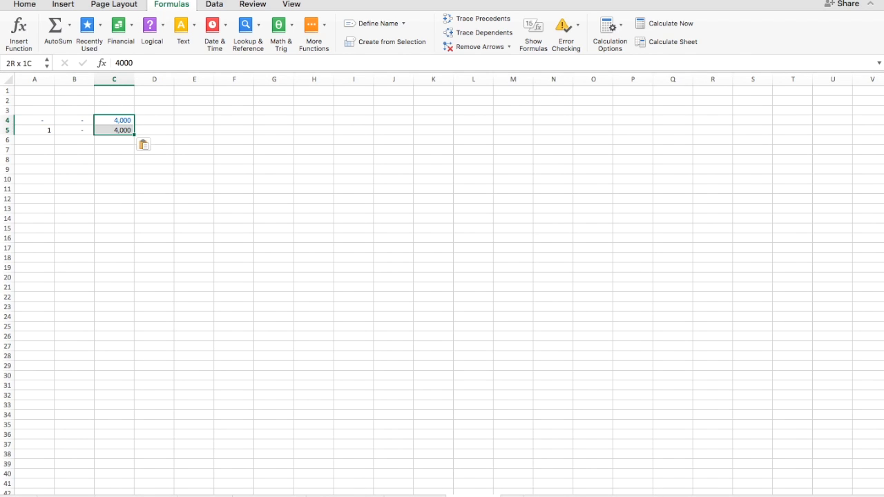
key("super+x")
key("Left")
key("super+v")
Step: Enter a 5.0% return for year 1 in C5, in the model's blue percentage input style
key("Right")
key("Down")
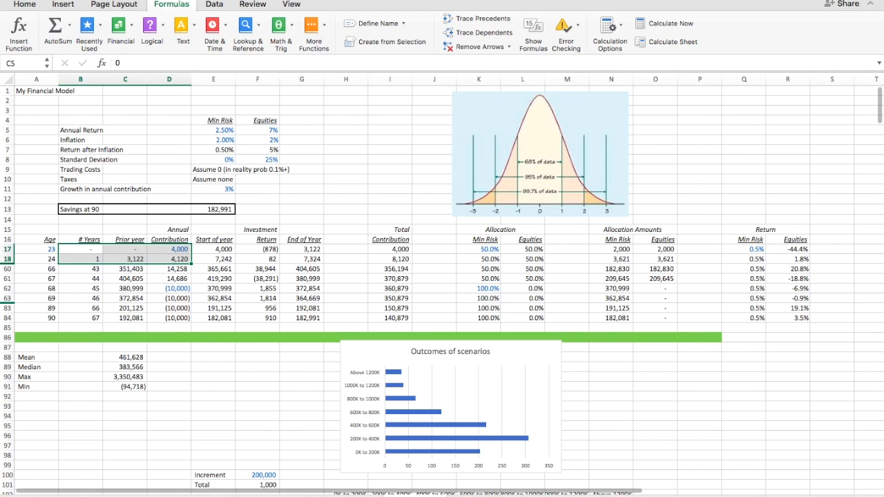
left_click(472, 250)
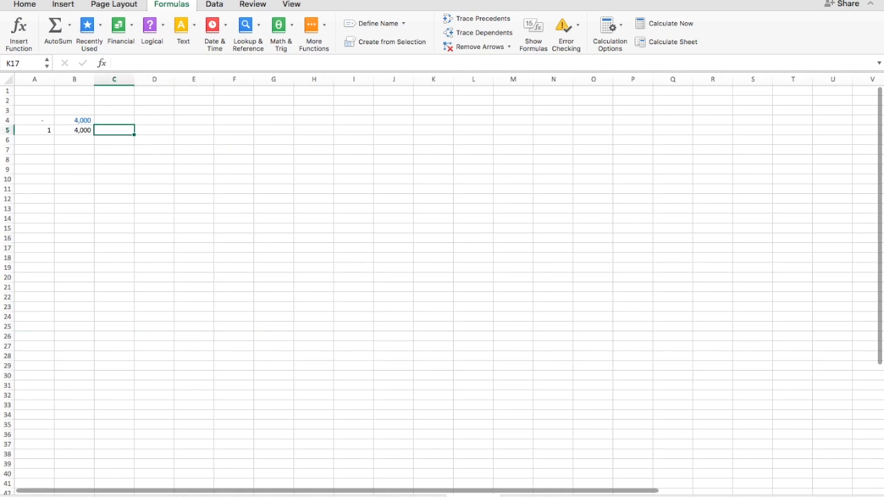
type("5")
key("Return")
Step: Copy the year 1 row A5:C5 down through row 7 to add years 2 and 3
key("Left")
key("Up")
key("Left")
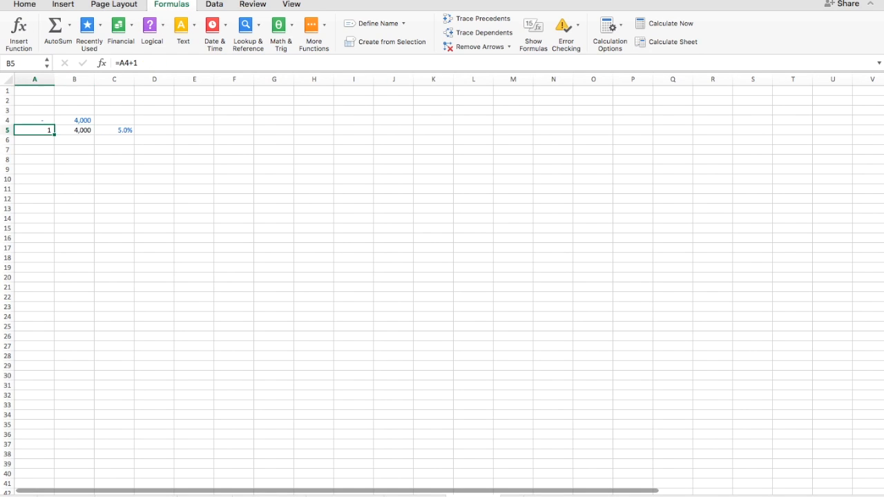
key("shift+Right")
key("shift+Right")
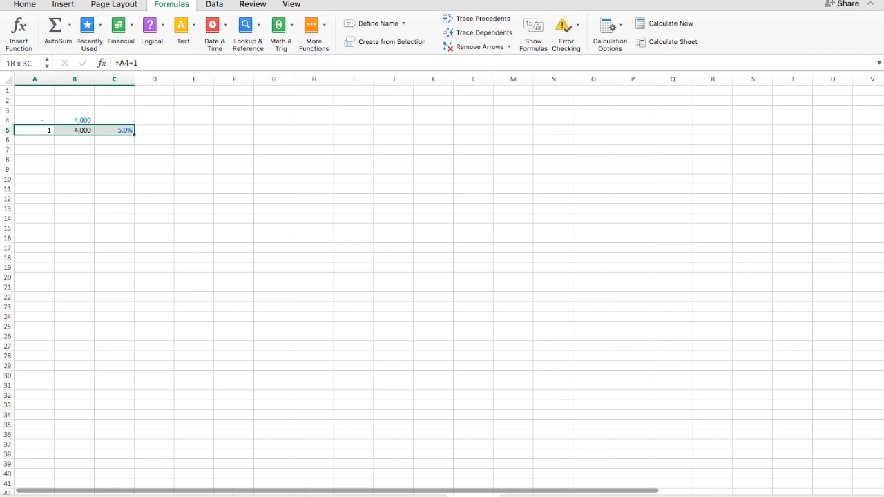
key("super+c")
key("shift+Down")
key("shift+Down")
key("shift+Down")
key("super+v")
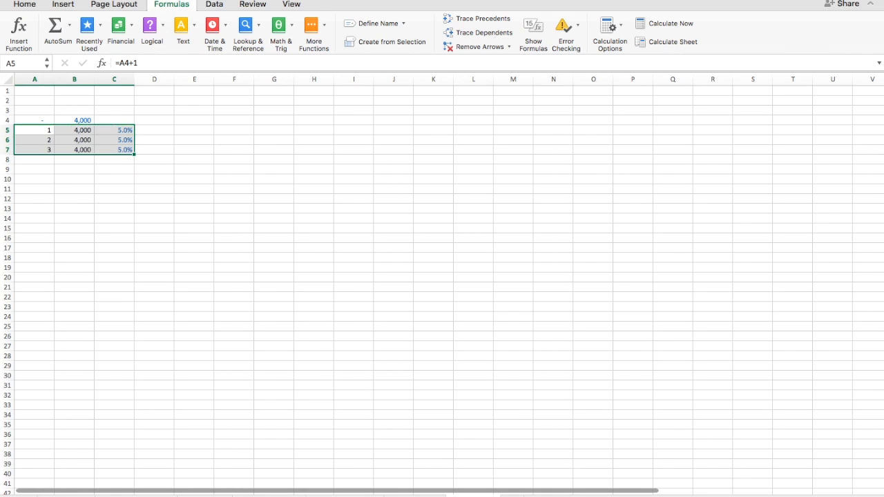
Step: Replace the formula in B5 with =B4*(1+C5) to grow the starting amount by the year's return
key("Down")
key("Right")
key("Up")
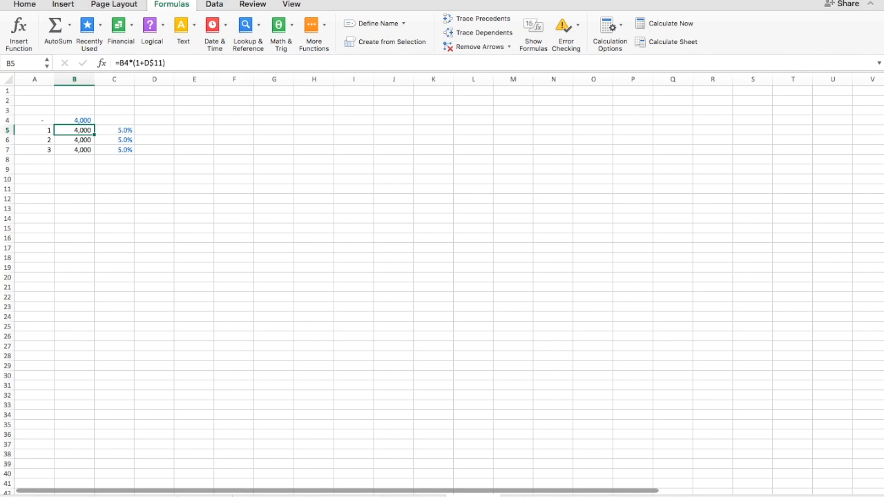
type("=")
key("Up")
type("*")
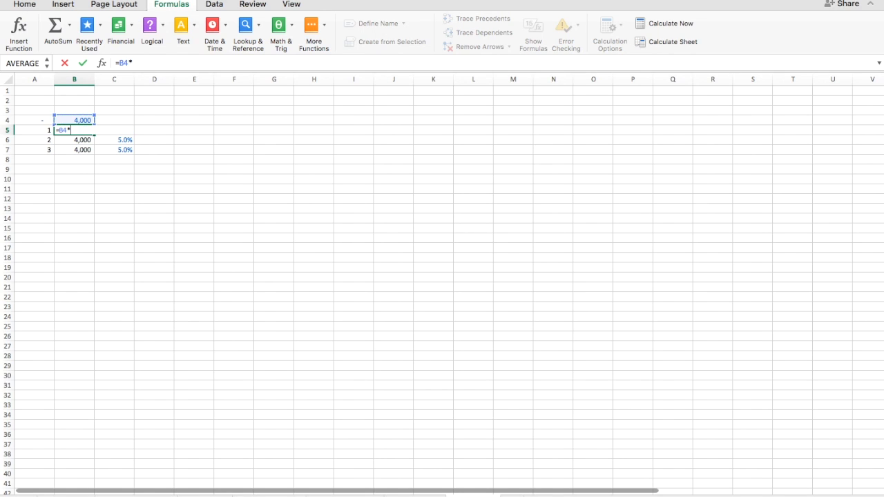
type("(1+")
key("Right")
key("Return")
Step: Copy the growth formula from B5 into B6:B7
key("Return")
key("Up")
key("super+c")
key("Down")
key("shift+Down")
key("Return")
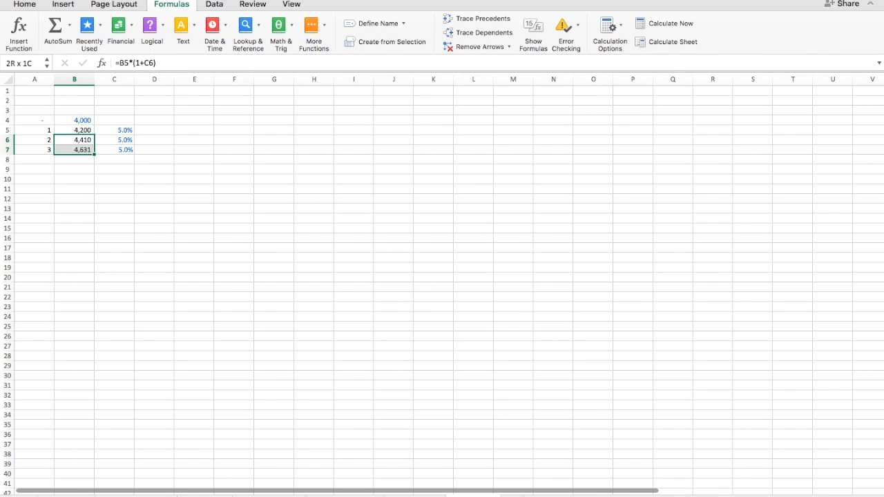
Step: Add the label Average in B9, below the yearly amounts
key("Down")
key("Down")
key("Down")
type("Average")
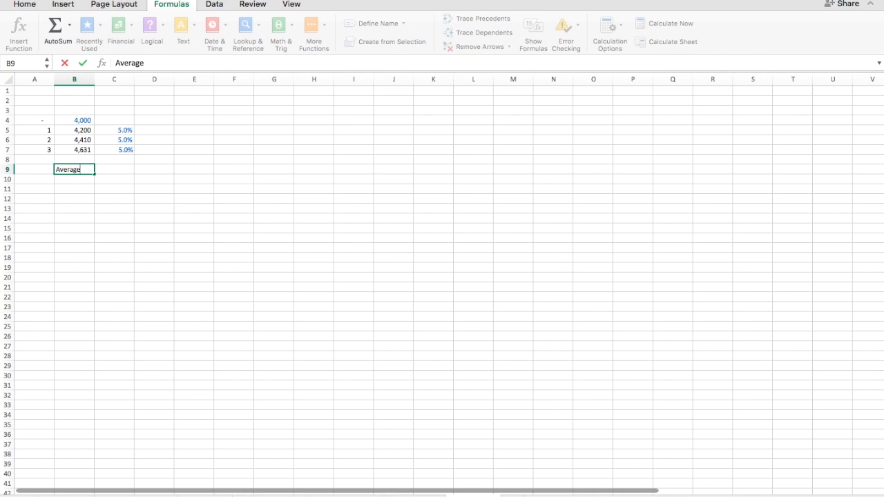
key("Tab")
Step: Calculate the average of the three yearly returns C5:C7 with an AVERAGE formula in C9
type("=ava")
key("BackSpace")
type("erage")
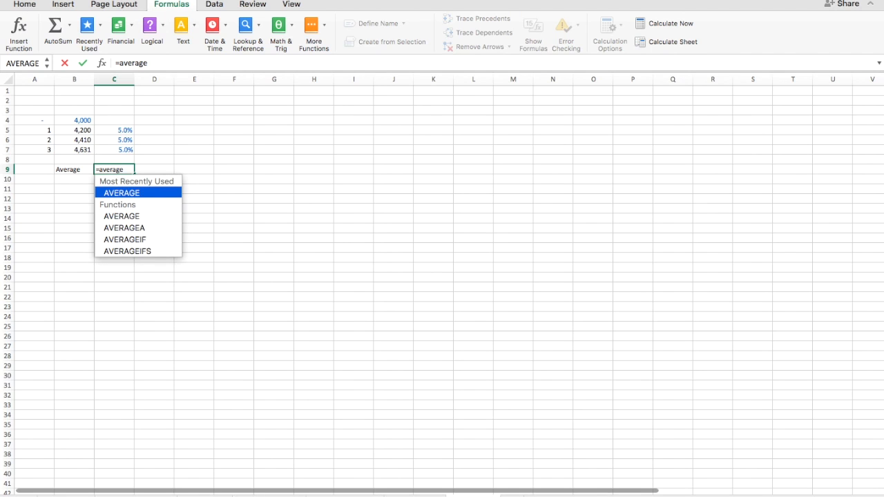
type("9")
key("BackSpace")
type("(")
key("Up")
key("Up")
key("Up")
key("Up")
key("shift+Down")
key("shift+Down")
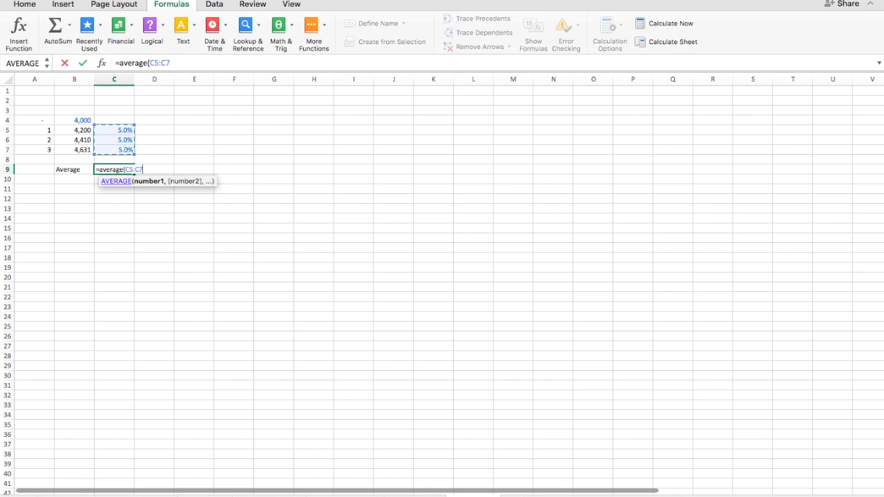
key("Return")
Step: Duplicate the Average row B9:C9 into row 10 and relabel B10 as CAGR
key("Left")
key("Up")
key("shift+Right")
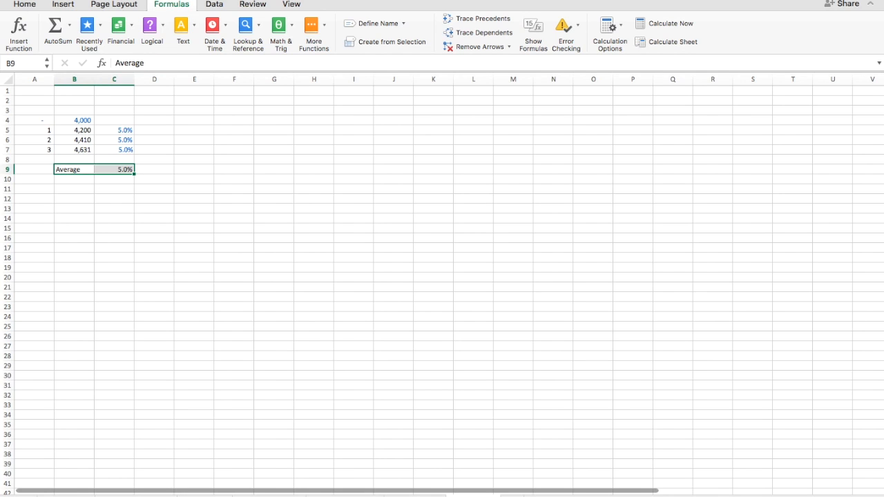
key("super+c")
key("Down")
key("super+v")
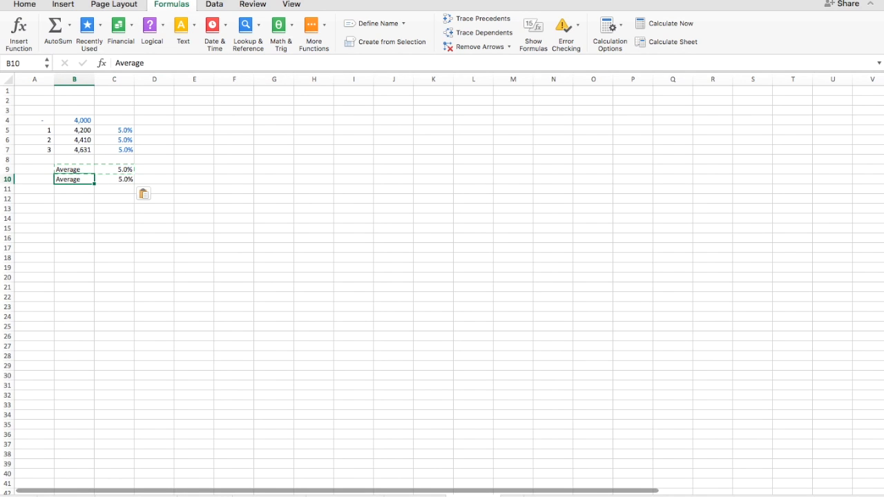
type("CAGR")
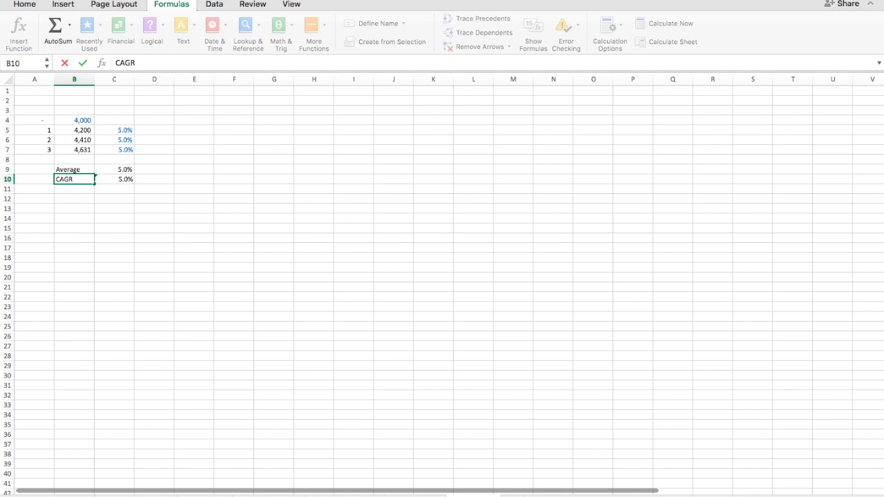
key("Tab")
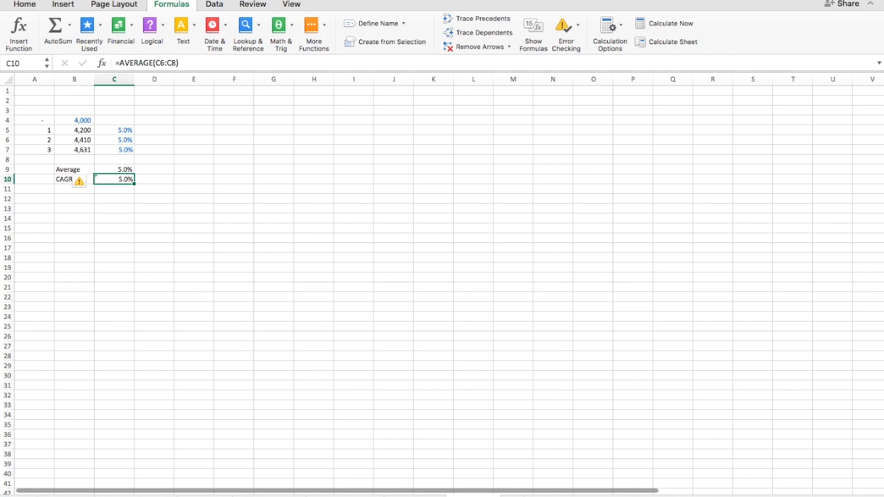
Step: Calculate the compound annual growth rate in C10 with the formula =(B7/B4)^(1/A7)-1
type("=(")
key("Up")
key("Up")
key("Up")
key("Left")
type("/")
key("Left")
key("Up")
key("Up")
key("Up")
key("Up")
key("Up")
key("Up")
type(")^")
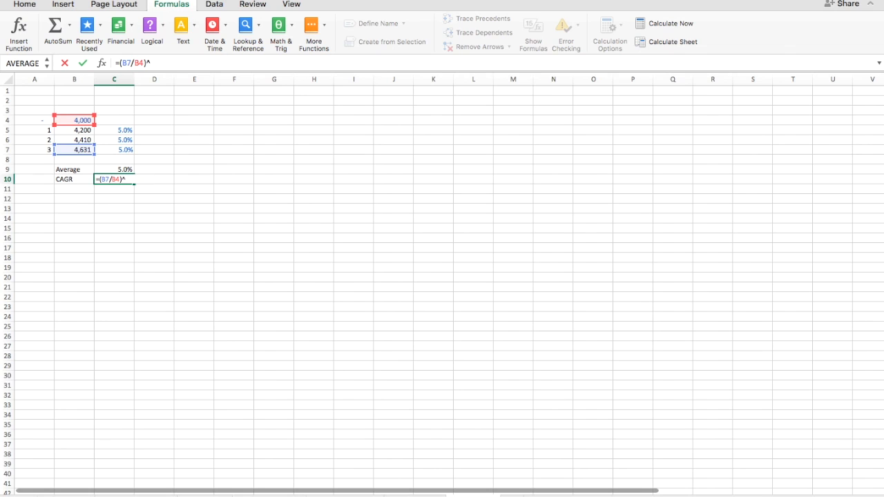
type("(1/")
key("Left")
key("Left")
key("Up")
key("Up")
key("Up")
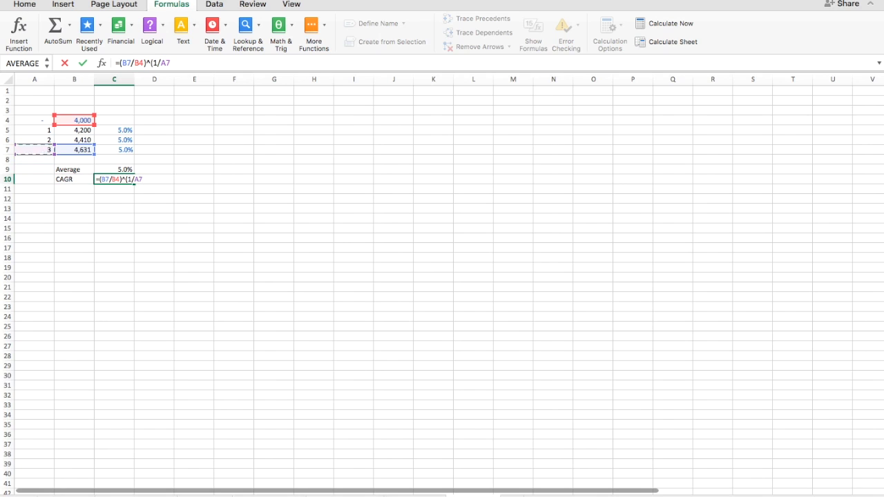
type(")-1")
key("Return")
key("Up")
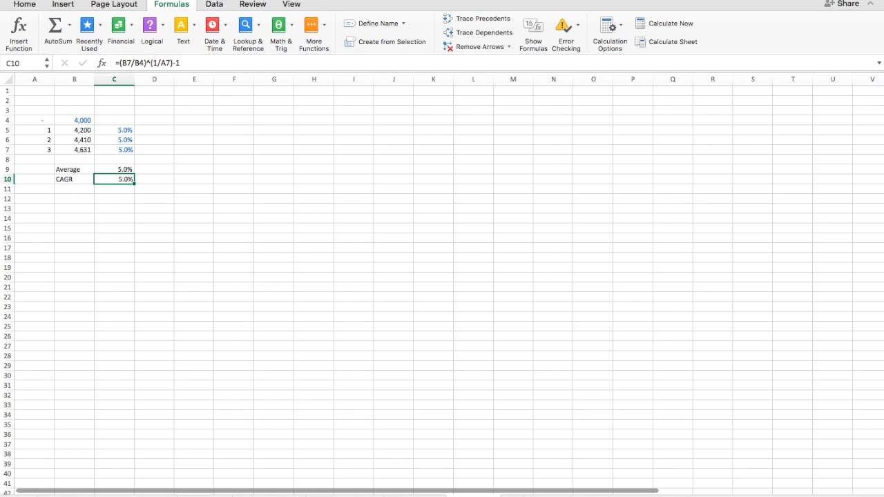
Step: Title the table Case 1 in cell B3, above the starting amount
key("Up")
key("Up")
key("Up")
key("Up")
key("Up")
key("Up")
key("Up")
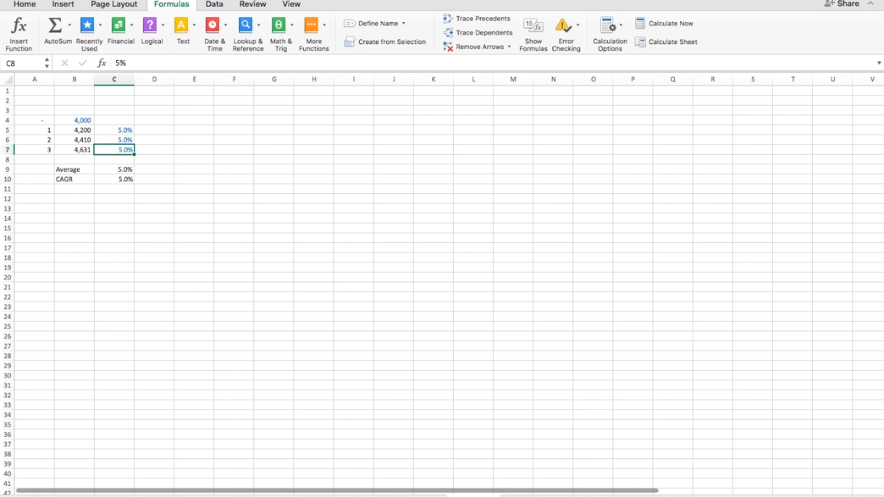
key("Left")
type("Case 1")
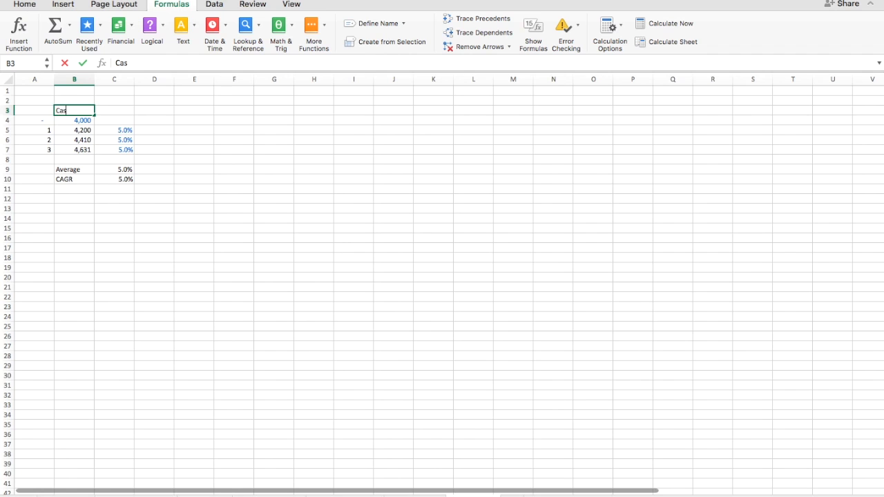
key("Return")
key("Up")
key("shift+Down")
key("shift+Down")
key("shift+Down")
key("shift+Down")
key("shift+Right")
key("super+c")
key("Right")
key("Left")
key("Left")
key("shift+Down")
key("shift+Down")
key("shift+Down")
key("shift+Down")
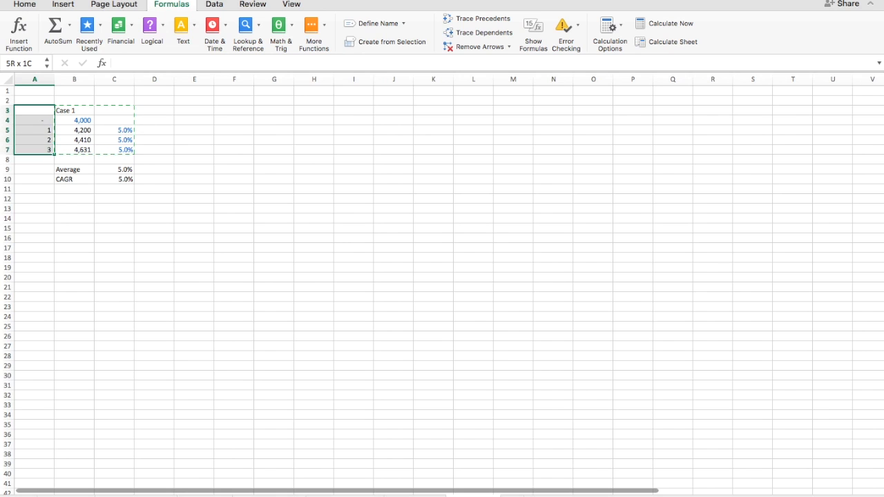
key("shift+Right")
key("shift+Right")
key("super+c")
key("Right")
key("Right")
key("Right")
key("Right")
key("Left")
key("Left")
key("Left")
key("Left")
Step: Duplicate the whole Case 1 table A3:C10 into the block starting at E3
key("shift+Down")
key("shift+Down")
key("shift+Down")
key("shift+Down")
key("shift+Down")
key("shift+Down")
key("shift+Down")
key("shift+Right")
key("shift+Right")
key("super+c")
key("Right")
key("Right")
key("Right")
key("Right")
key("super+v")
Step: Retitle the copied table in F3 as Case 2
key("Down")
key("Up")
key("Right")
type("Case 2")
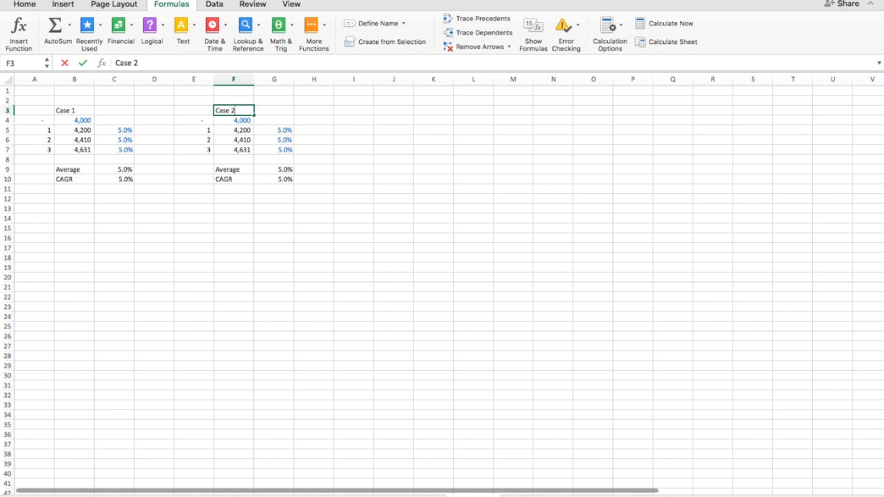
key("Return")
Step: Set the three Case 2 yearly returns in G5:G7 to 10%, 10% and -5%
key("Down")
key("Right")
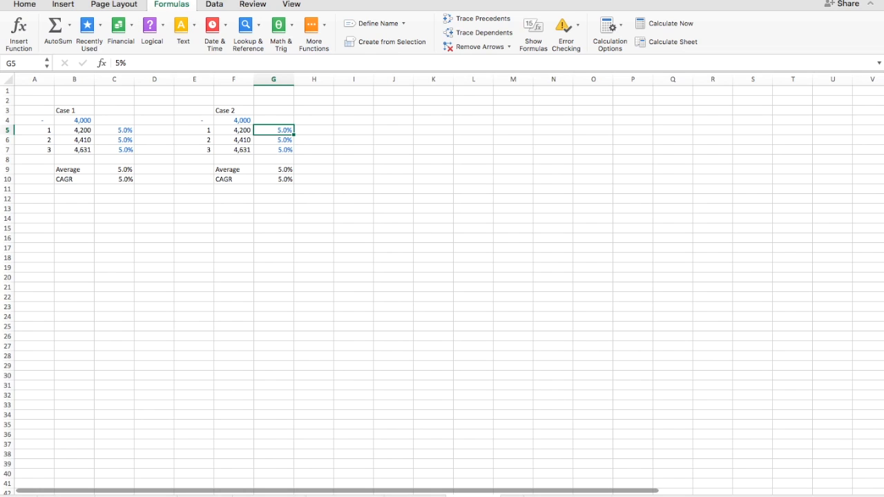
type("10%")
key("Return")
type("10%")
key("Return")
type("-5%")
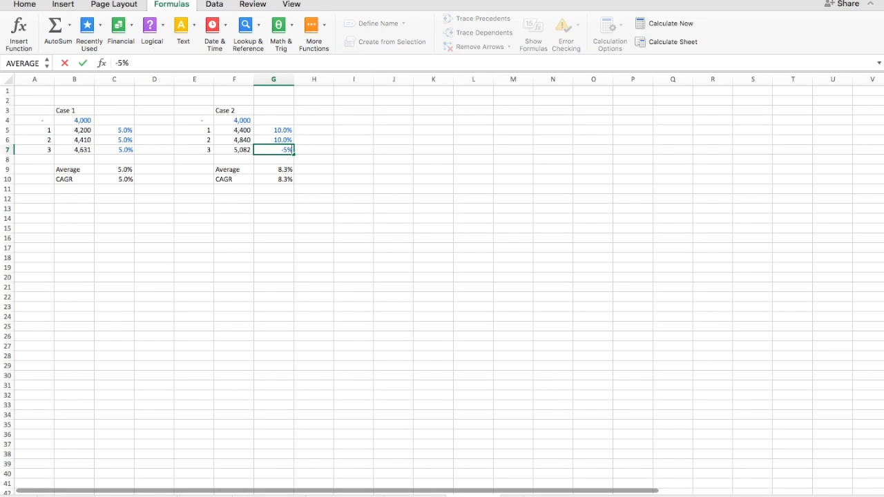
key("Return")
Step: Compare the Case 2 average return in G9 with the CAGR in G10 and the final balance in F7
key("Down")
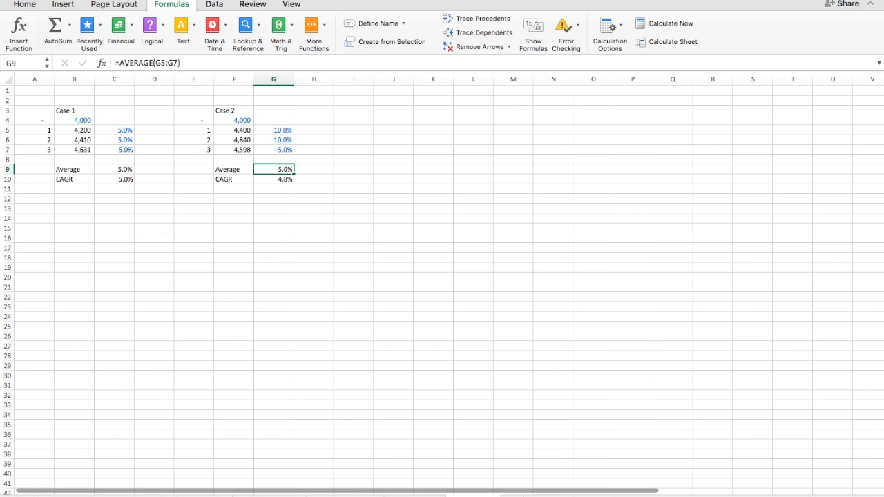
key("Left")
key("Right")
key("Down")
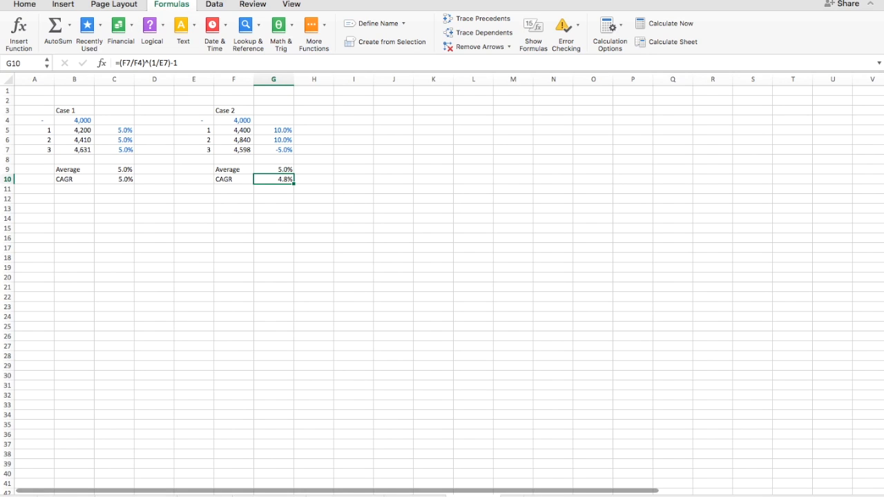
key("Left")
key("Up")
key("Up")
key("Up")
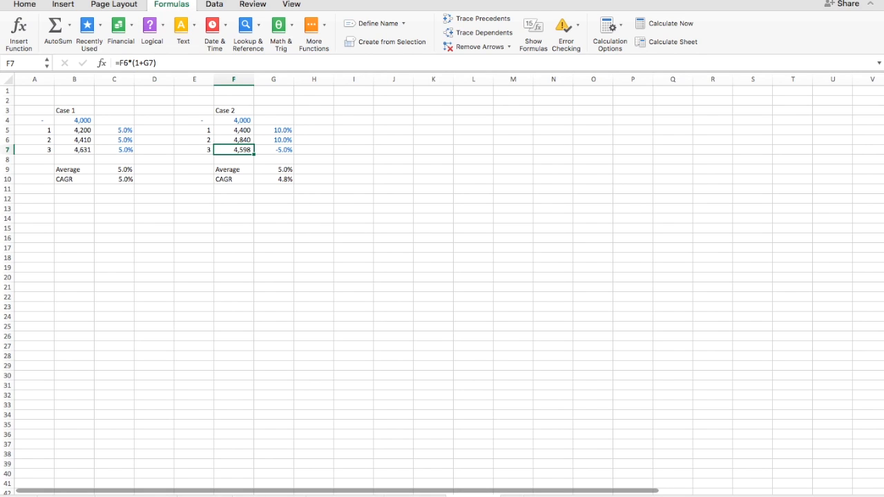
key("Down")
key("Down")
key("Right")
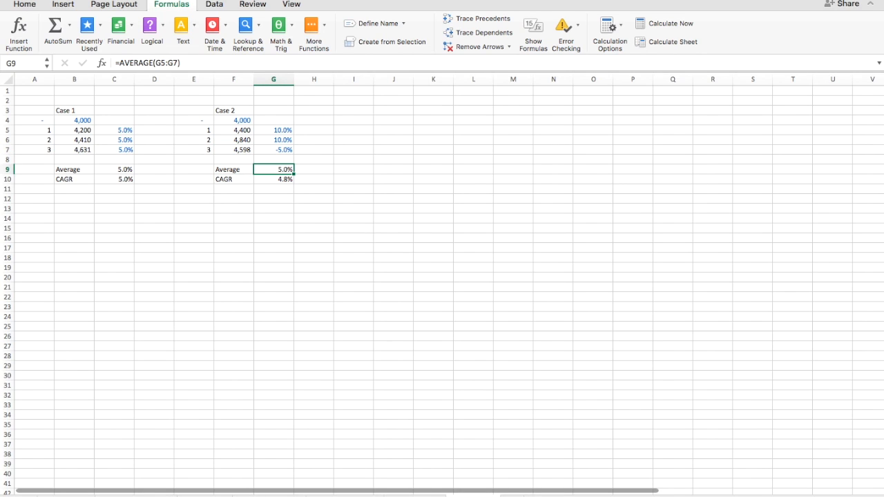
key("Down")
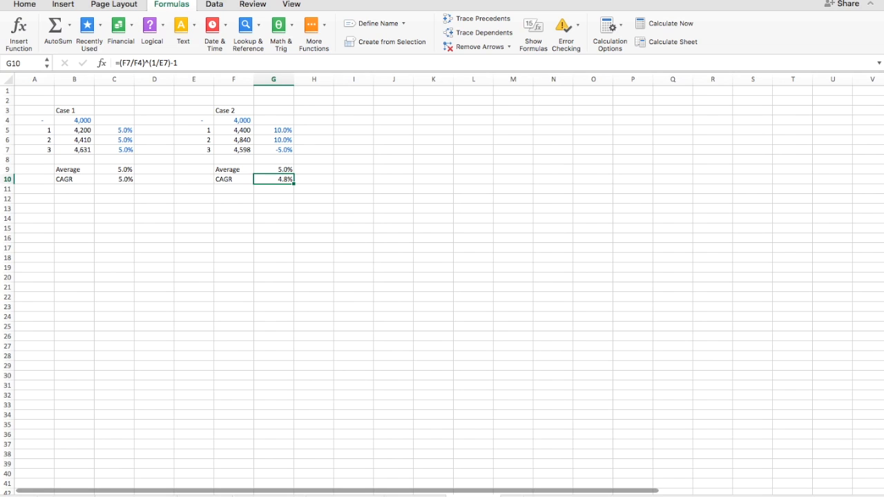
Step: Duplicate the whole Case 2 table E3:G10 into the block starting at I3
key("Left")
key("Up")
key("Up")
key("Up")
key("Up")
key("Up")
key("Up")
key("Up")
key("Left")
key("shift+Down")
key("shift+Down")
key("shift+Down")
key("shift+Down")
key("shift+Down")
key("shift+Down")
key("shift+Down")
key("shift+Right")
key("shift+Right")
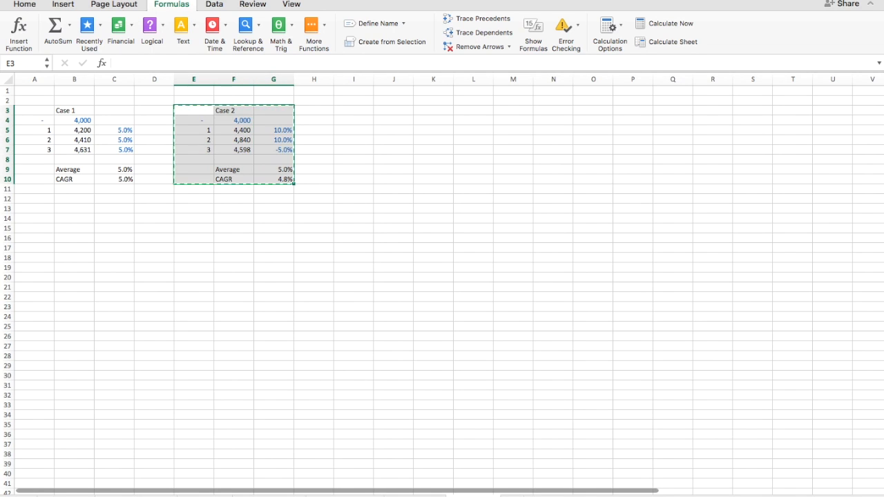
key("super+c")
key("Right")
key("Right")
key("Right")
key("Right")
key("super+v")
Step: Retitle the copied table in J3 as Case 3
key("Down")
key("Up")
key("Right")
type("Case 3")
key("Return")
Step: Set the three Case 3 yearly returns in K5:K7 to 100%, -50% and -35%
key("Down")
key("Right")
type("100")
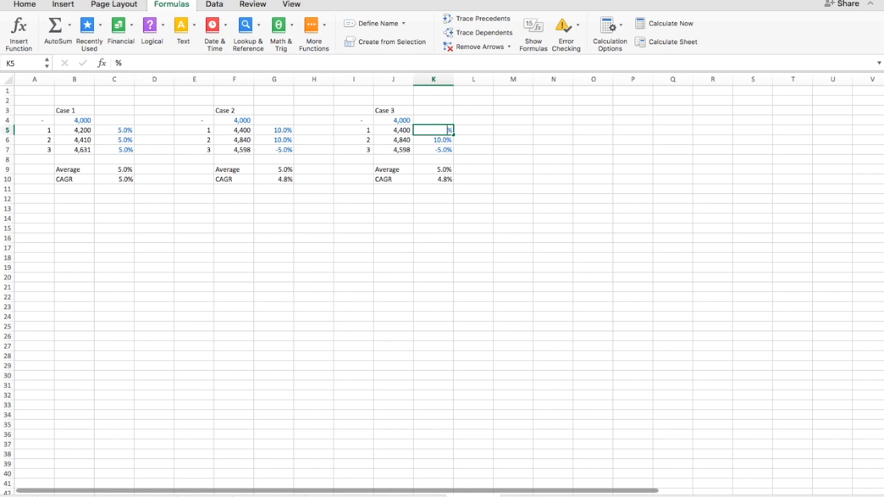
key("Return")
type("-50")
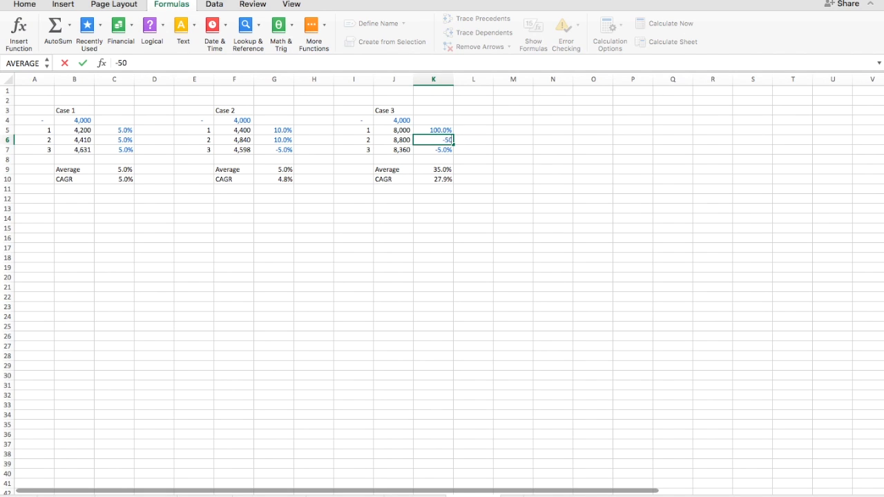
key("Return")
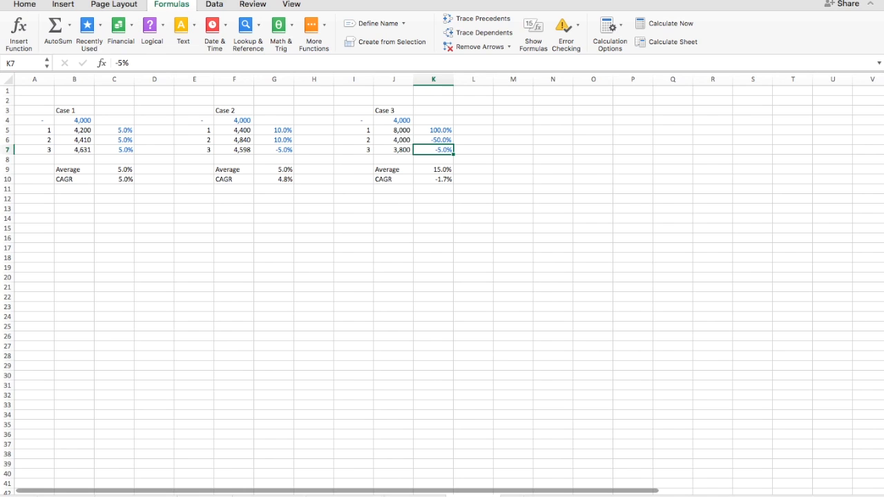
type("-35")
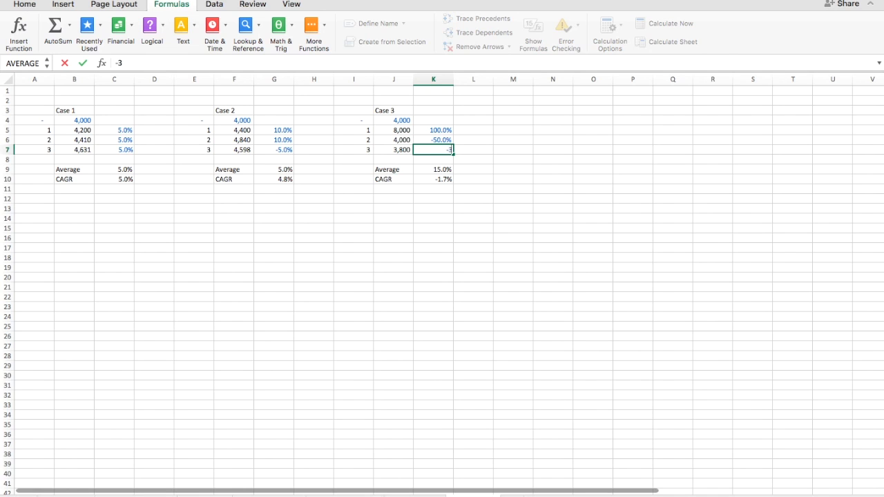
key("Return")
Step: Compare the Case 3 average return in K9 with its CAGR in K10
key("Up")
key("Down")
key("Down")
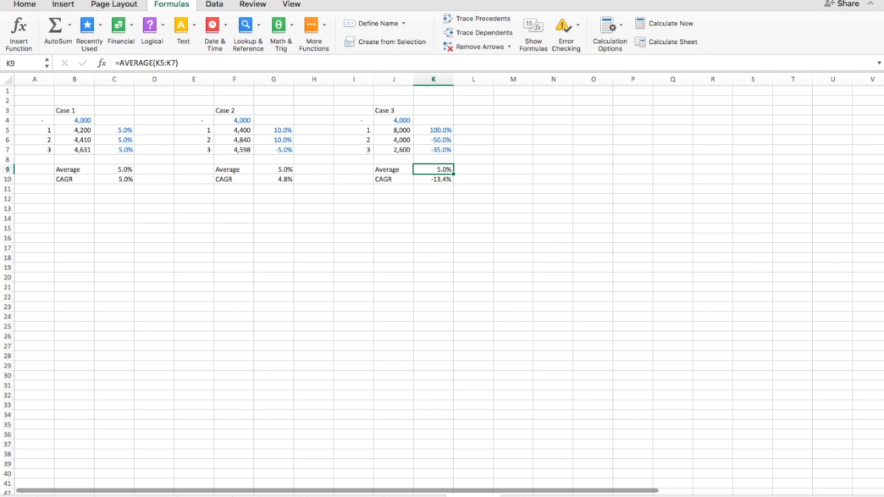
key("Down")
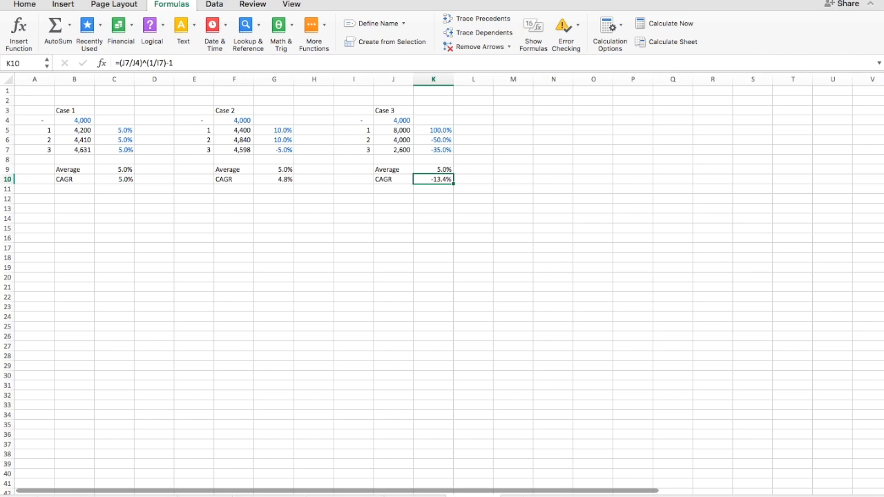
key("Left")
key("Up")
key("Down")
key("Right")
key("Left")
key("Up")
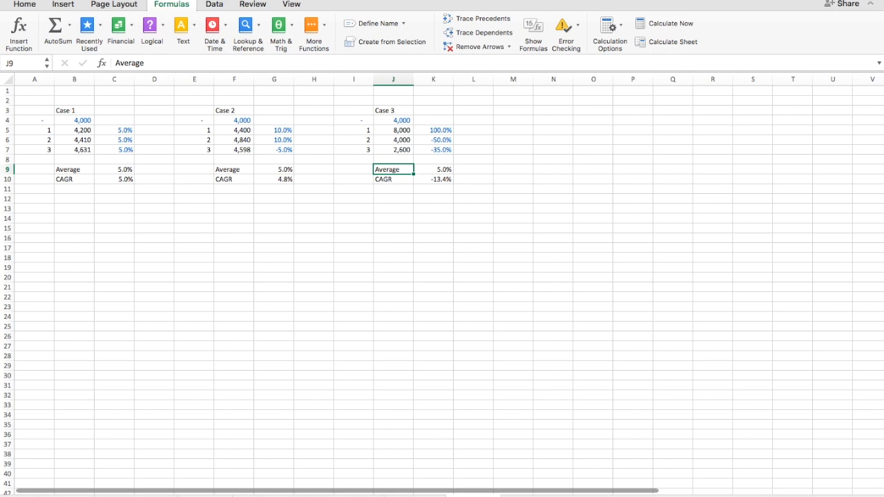
Step: Highlight the entire Case 3 table I3:K10 for review
key("Up")
key("Up")
key("Up")
key("Up")
key("Up")
key("Up")
key("Left")
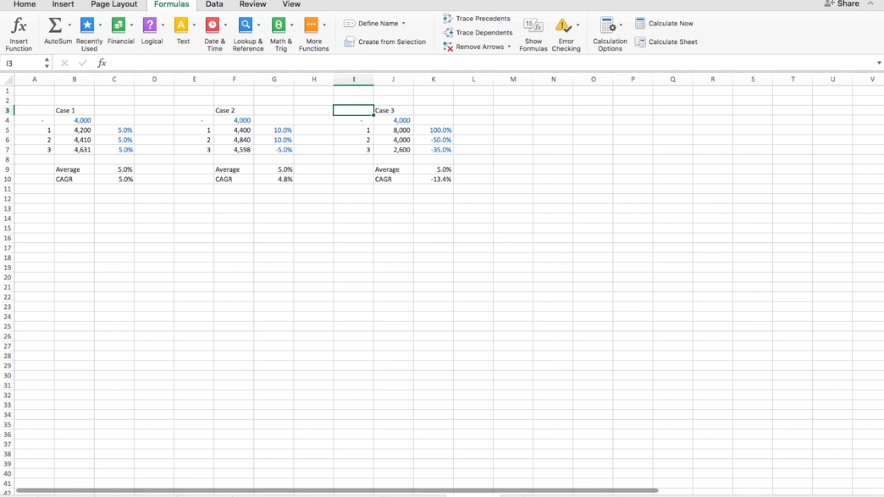
key("shift+Down")
key("shift+Down")
key("shift+Down")
key("shift+Down")
key("shift+Down")
key("shift+Down")
key("shift+Down")
key("shift+Right")
key("shift+Right")
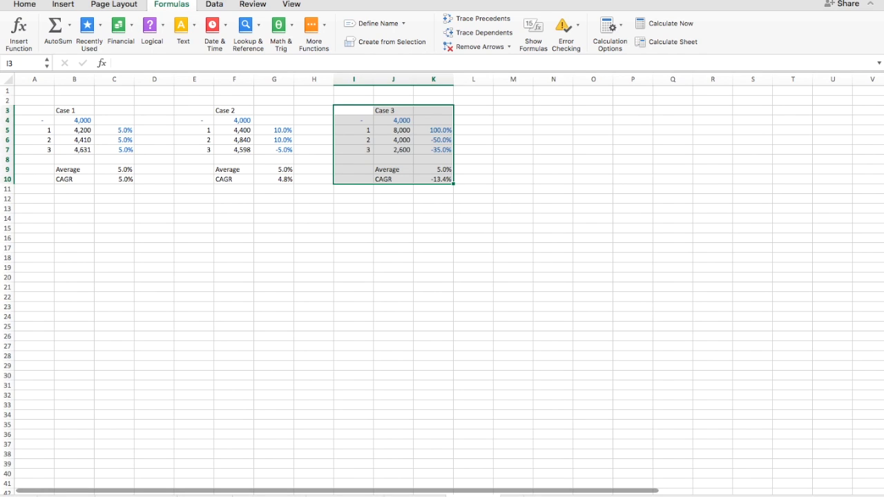
Step: Review the Case 3 yearly balances down to J7 and the average and CAGR rows beneath them
key("Down")
key("Down")
key("Down")
key("Down")
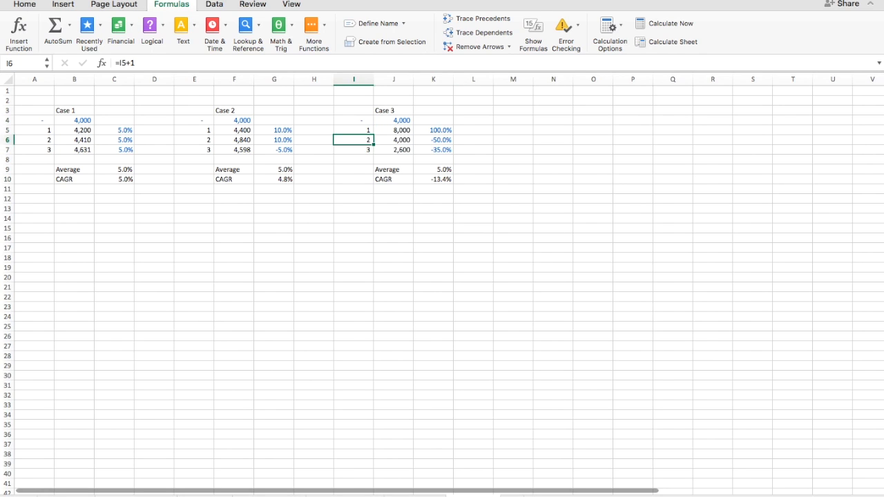
key("Right")
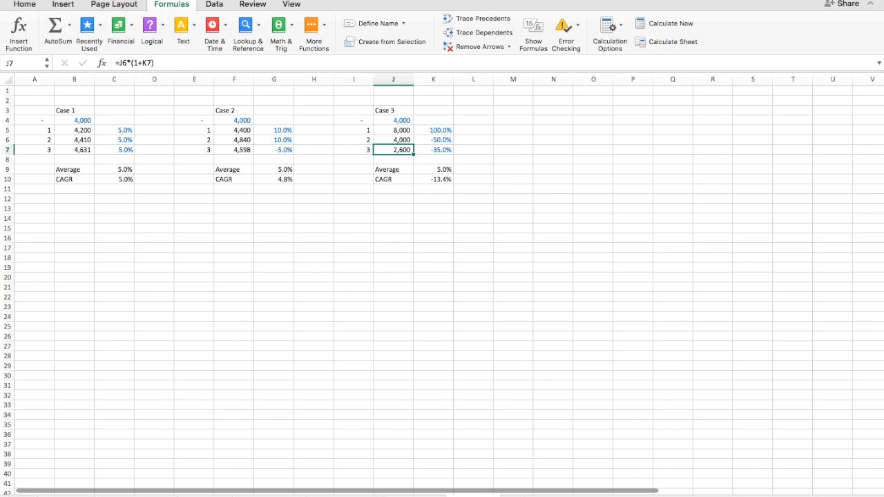
key("Down")
key("Down")
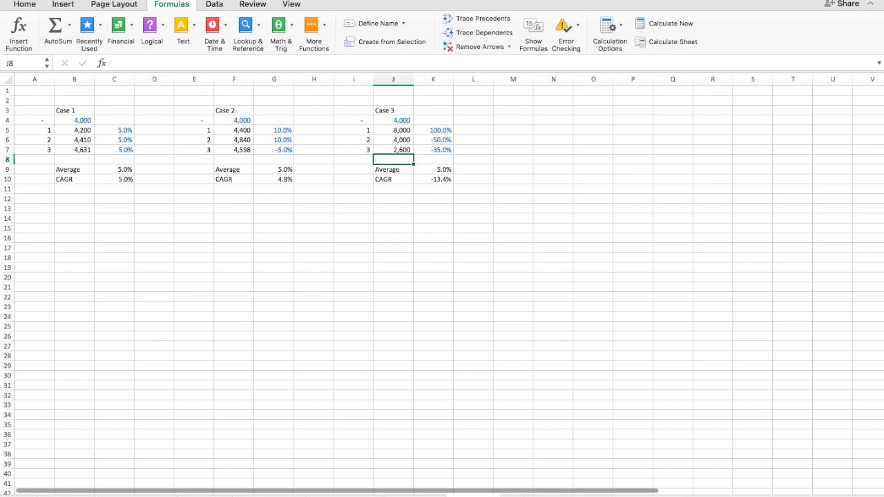
key("Right")
key("Down")
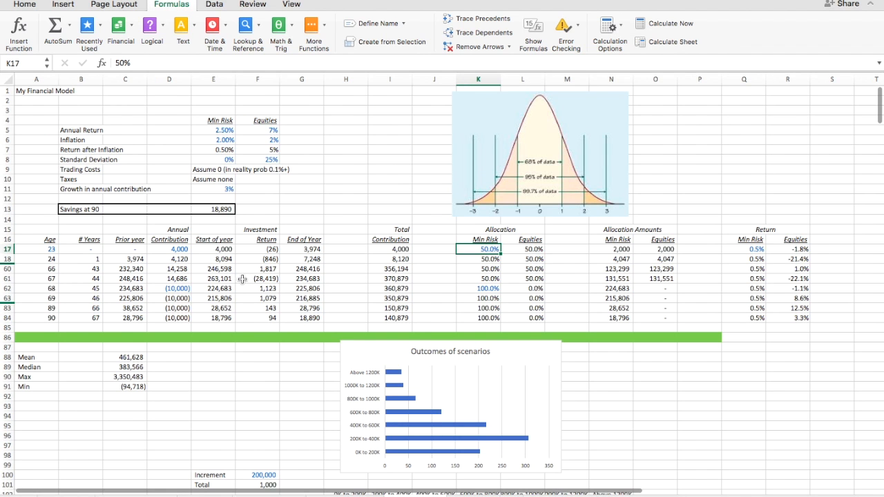
Step: Insert two blank rows above the Return after Inflation row on the My Financial Model sheet
left_click(72, 152)
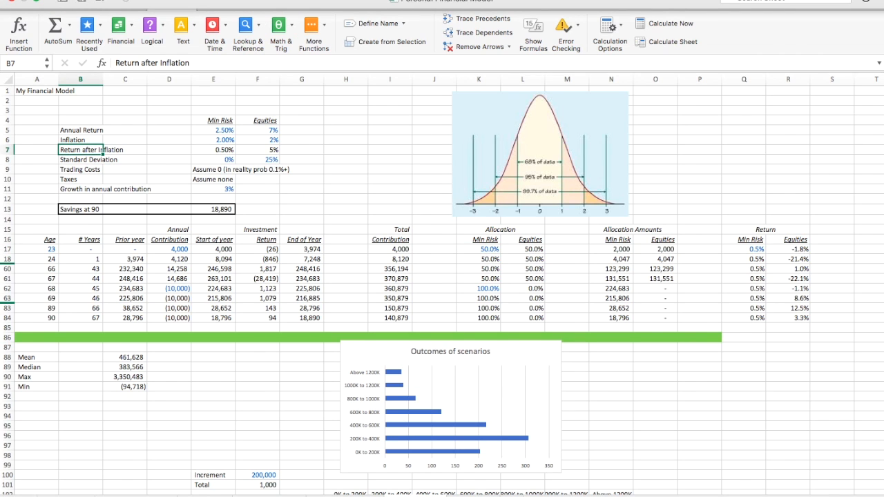
left_click(156, 0)
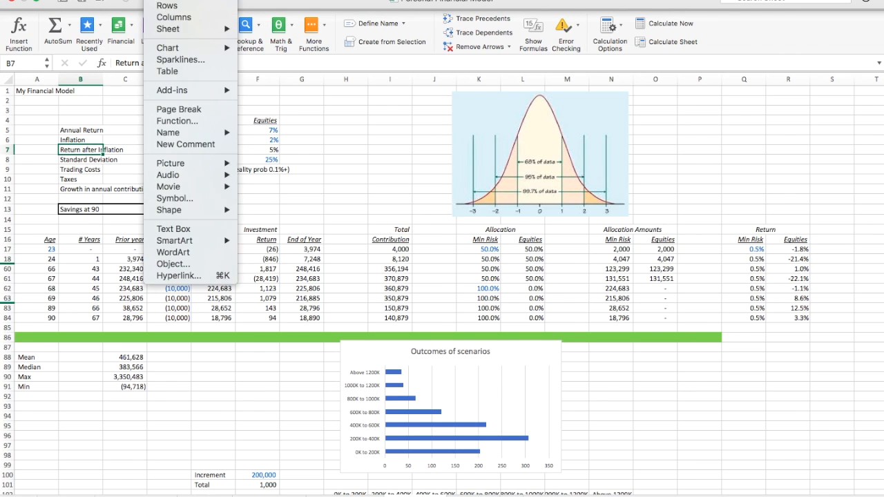
left_click(167, 7)
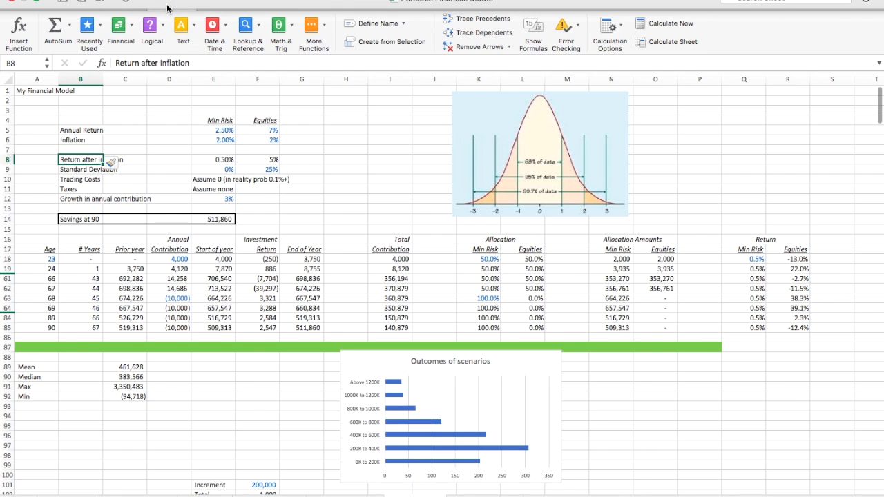
key("super+y")
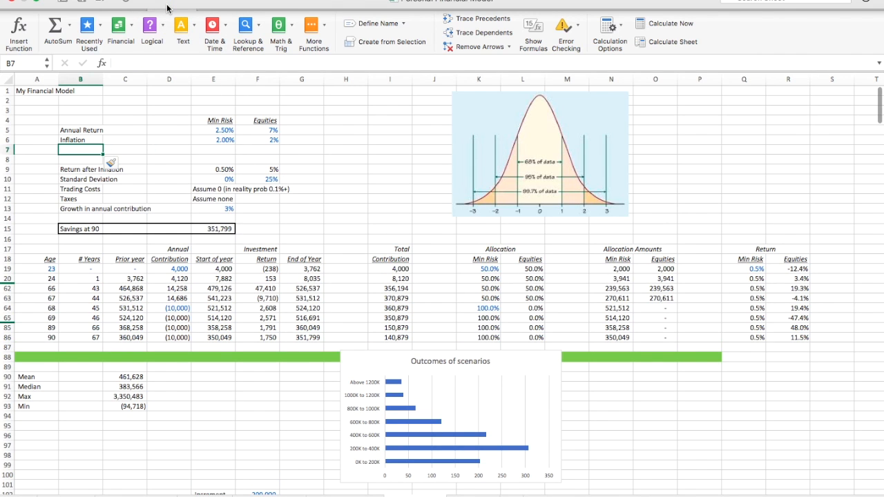
Step: Move the Return after Inflation entries B9:F9 up one row into B8:F8
key("Down")
key("Down")
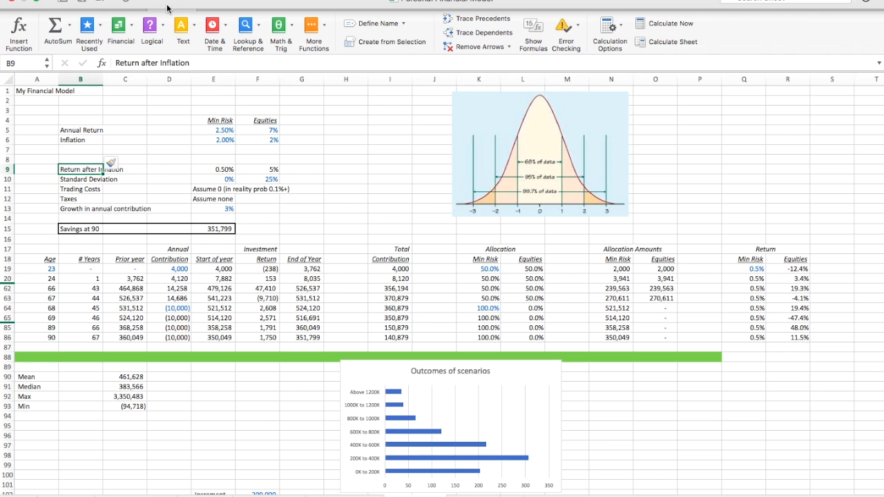
key("shift+Right")
key("shift+Right")
key("shift+Right")
key("shift+Right")
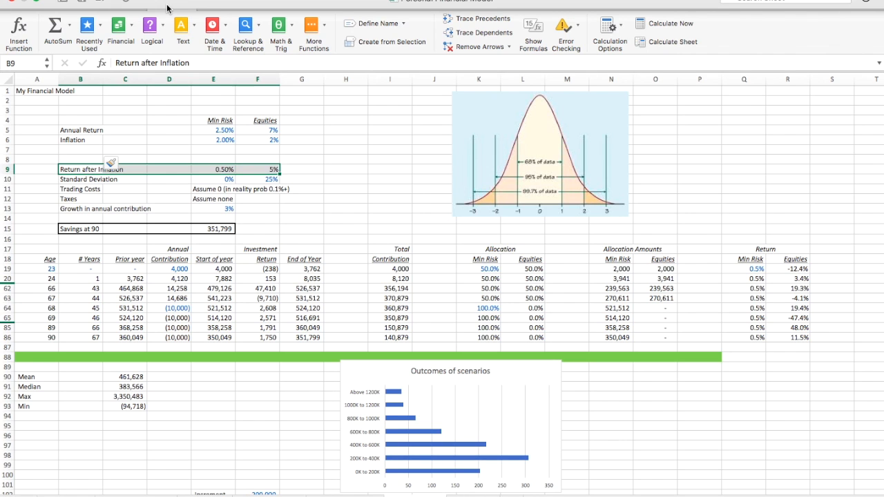
key("super+x")
key("Up")
key("super+v")
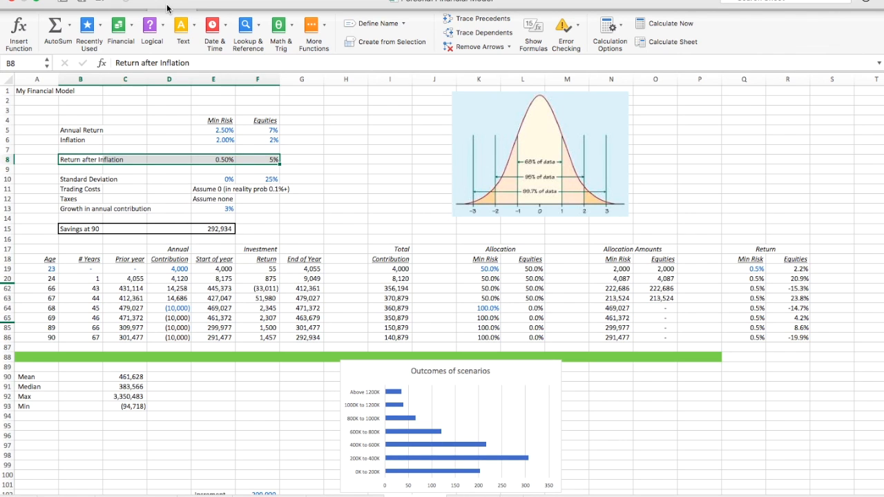
Step: Copy the Return after Inflation entries B8:F8 into row 7, directly below Inflation
key("super+c")
key("Up")
key("Return")
key("Down")
key("Up")
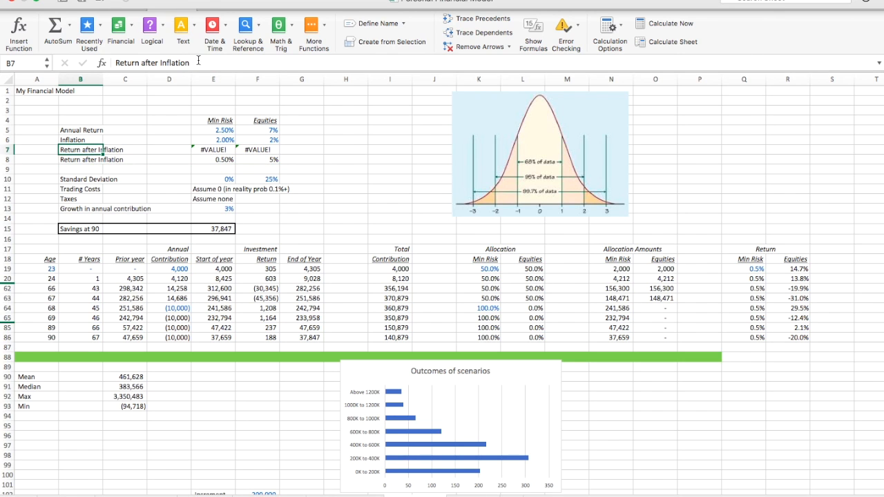
Step: Extend the row 7 label in B7 to read Return after Inflation CAGR
left_click(198, 62)
type("X")
key("BackSpace")
key("BackSpace")
type("CAGR")
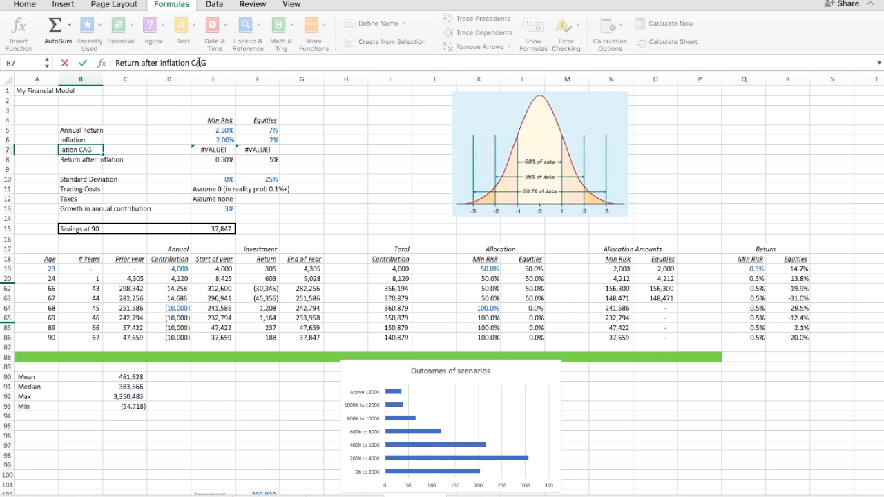
key("Return")
Step: Calculate the Min Risk CAGR in E7 as annual return minus inflation (=E5-E6) and copy the formula to Equities in F7
key("Up")
key("Right")
key("Right")
key("Right")
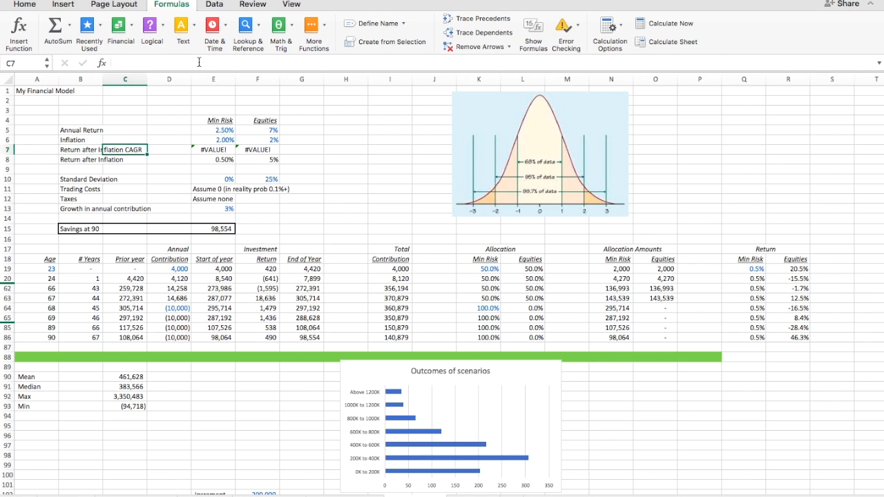
type("=")
key("Up")
key("Up")
type("-")
key("Up")
key("Return")
key("Up")
key("super+c")
key("Right")
key("super+v")
Step: Extend the row 8 label in B8 to read Return after Inflation annual average
key("Left")
key("Left")
key("Left")
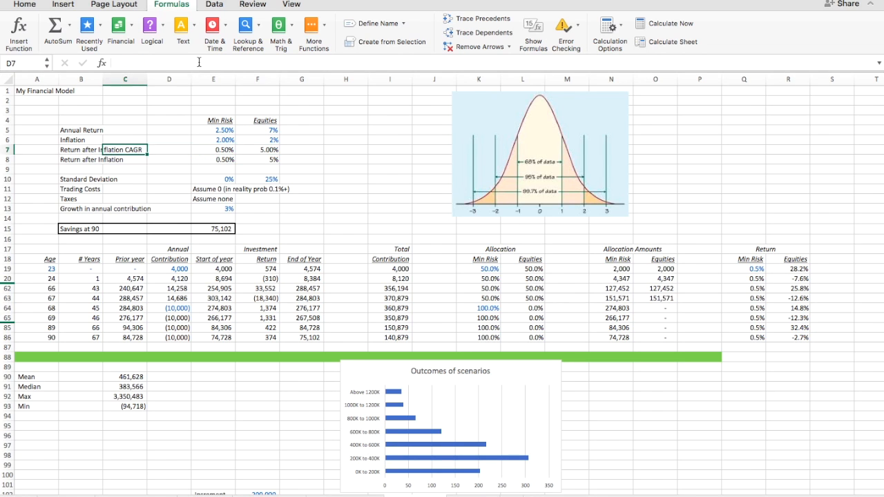
key("Left")
key("Down")
left_click(199, 62)
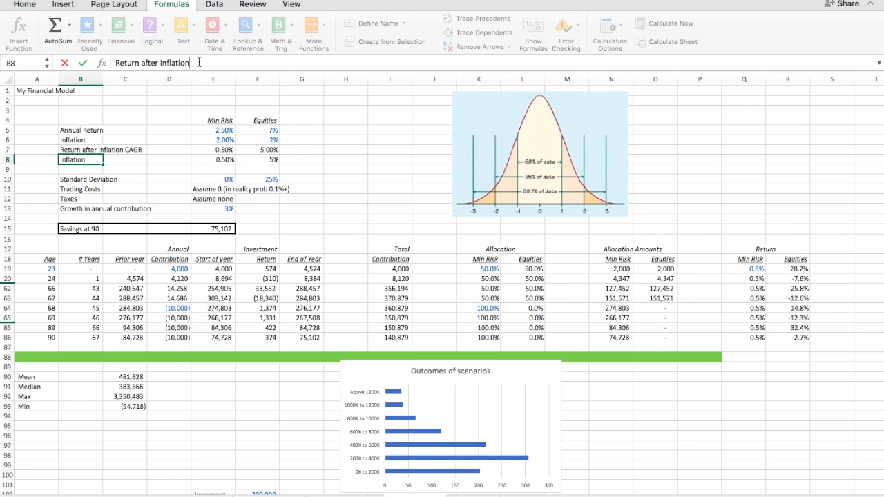
type("annual avgerage")
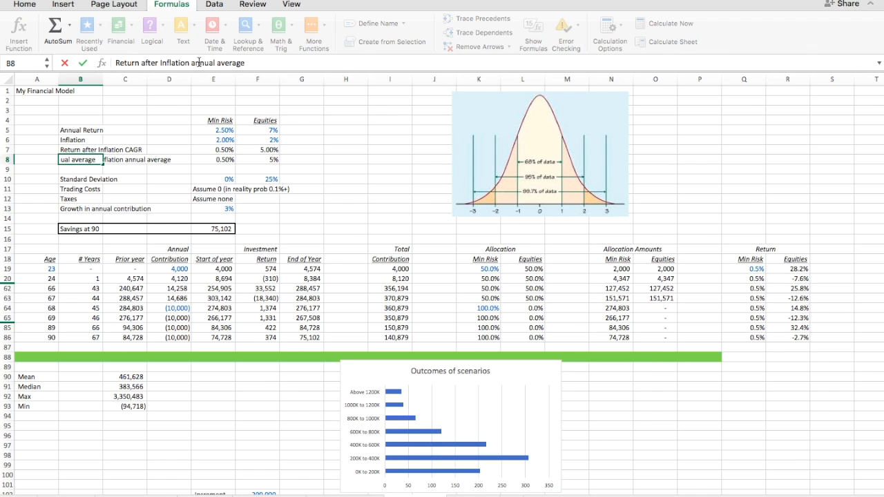
key("Return")
Step: Enter the formula note *(1+CAGR)^2+(st.d)^2 =(1+avg return)^2 in B9
type("*(")
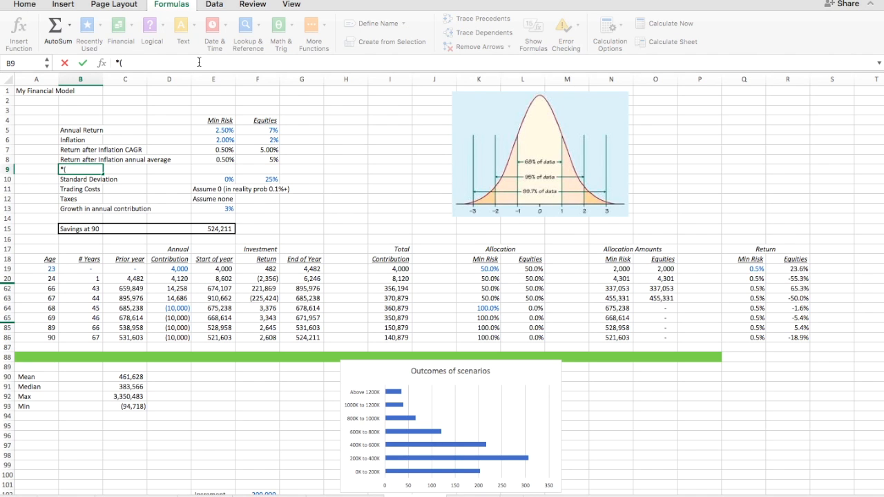
type("1+CAGR)^2+(st")
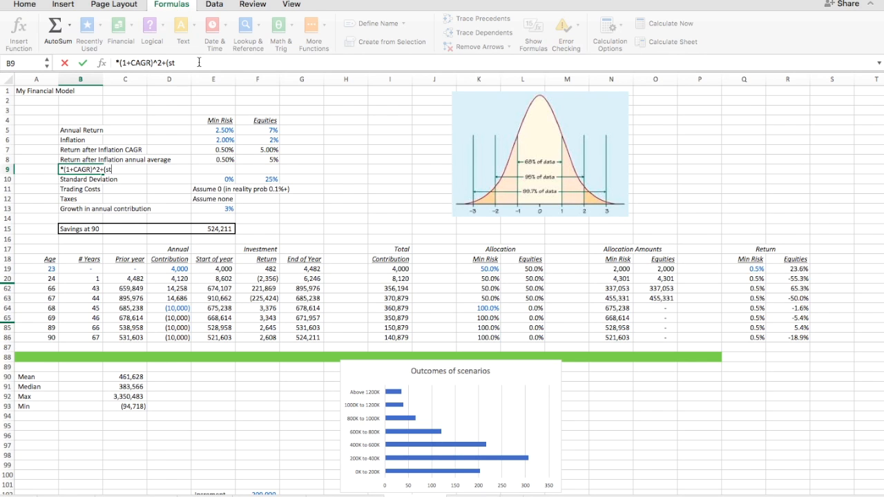
type(".d)^2 =(1+avg retu")
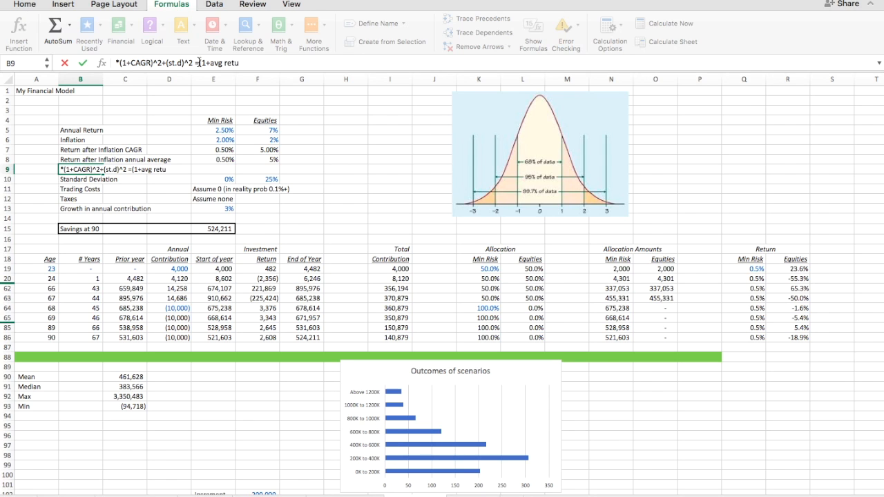
type("rn)^2")
key("Return")
key("Up")
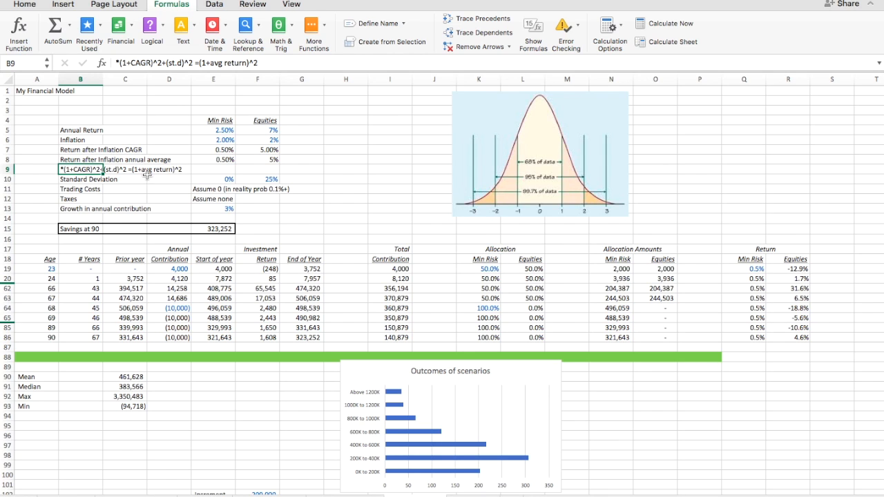
Step: Enter =((1+F7)^+(F10)^2)^0.5 in F8 for the Equities annual average return
left_click(269, 159)
type("=")
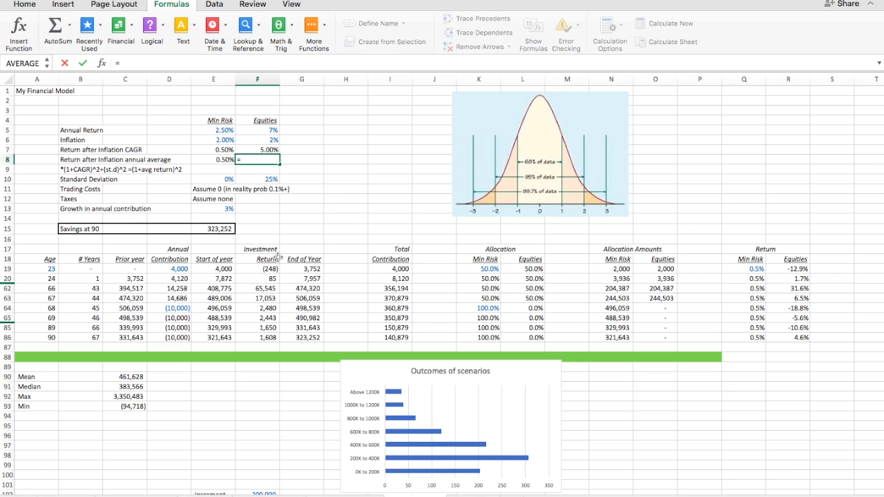
type("(")
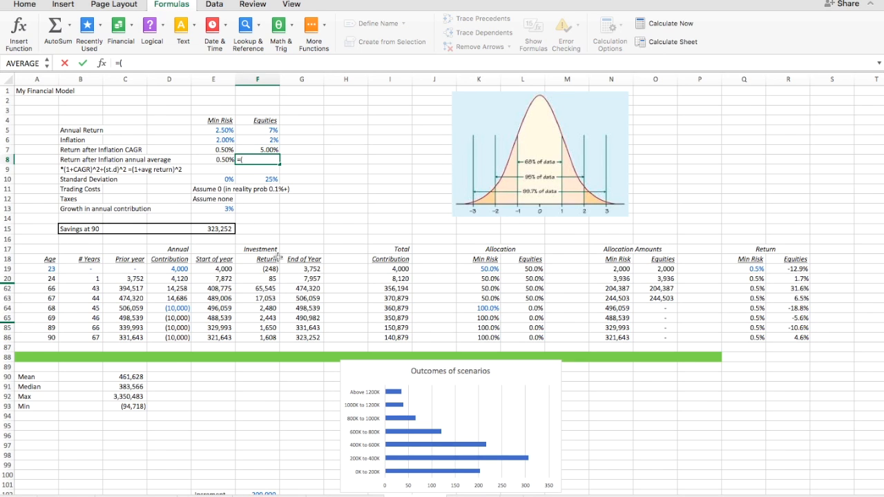
type("(1+")
key("Up")
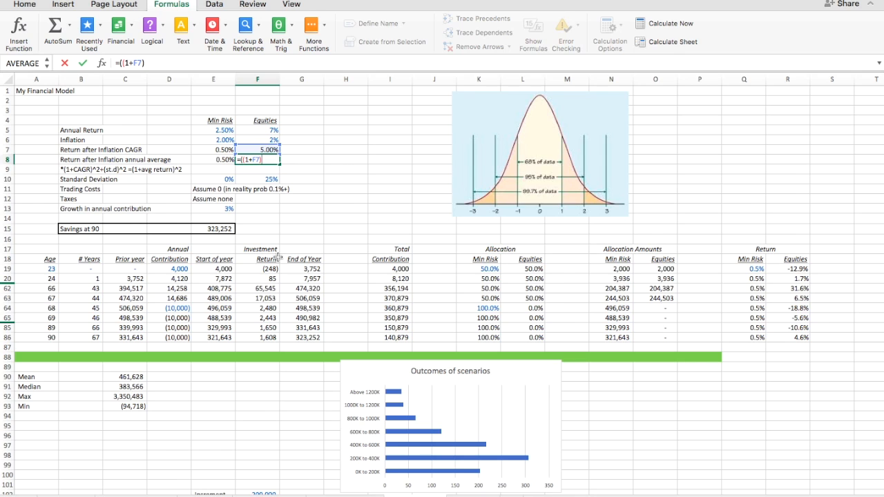
type("^+(")
key("Down")
key("Down")
type(")^2")
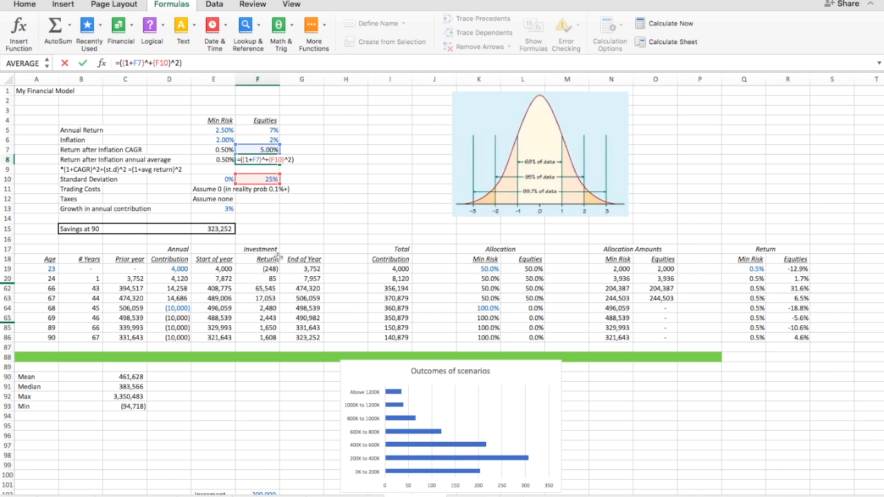
type("^0.5")
key("Return")
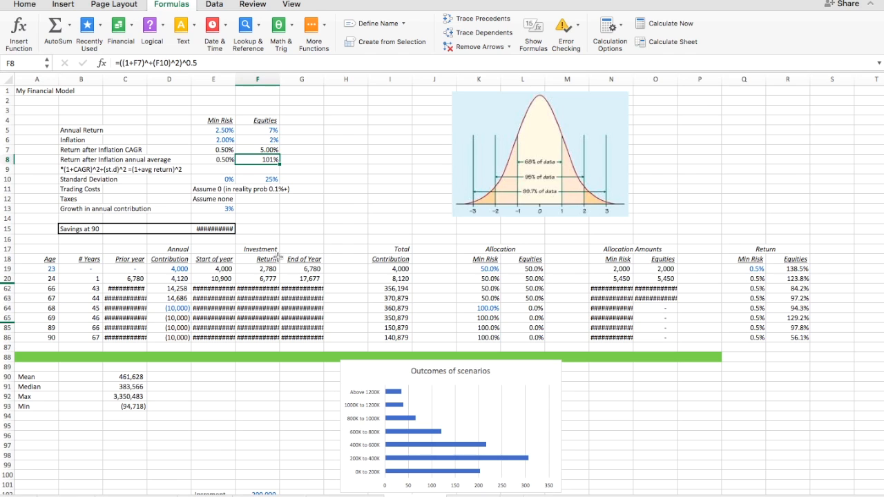
Step: Append -1 to the annual average formula in F8 and show its percentage with two decimals
left_click(220, 63)
type("-1")
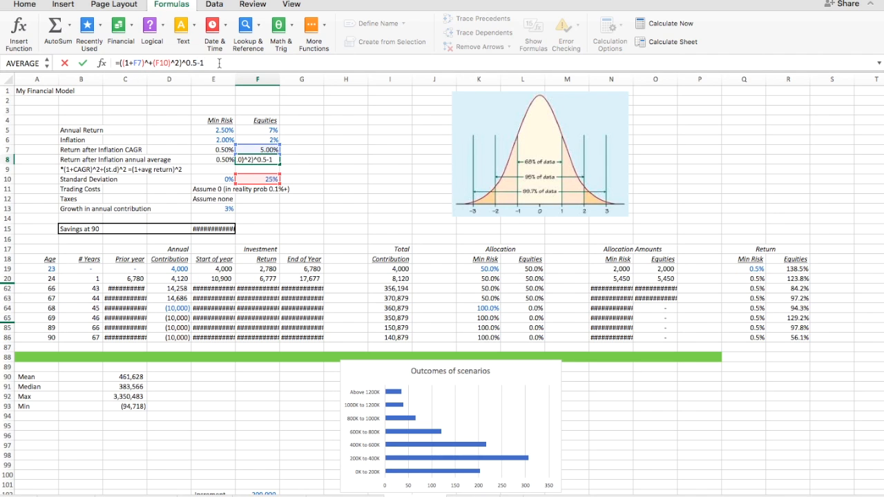
key("Return")
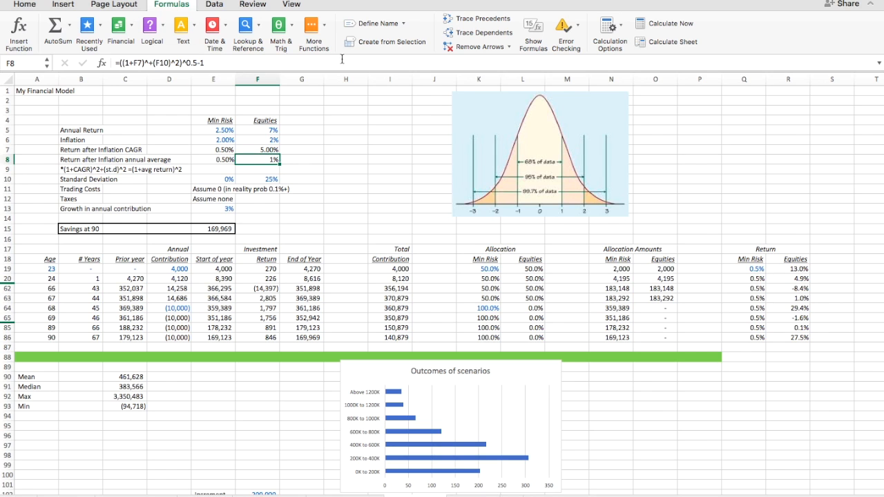
left_click(25, 5)
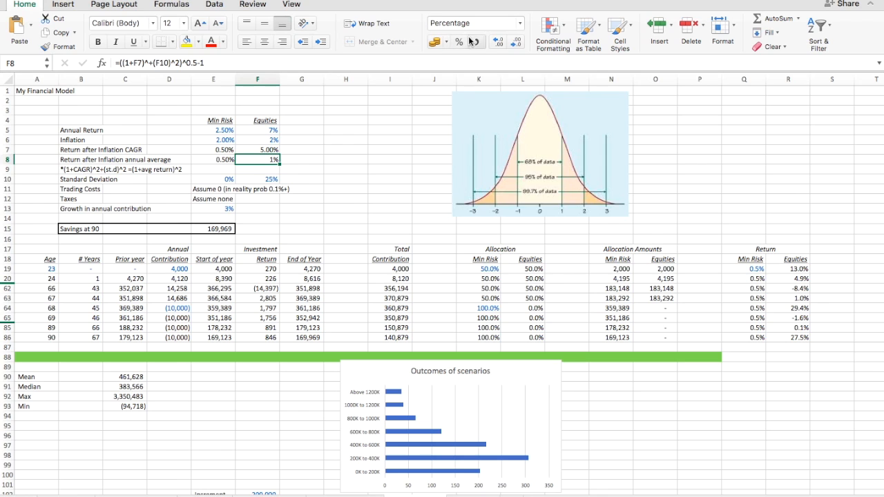
left_click(498, 42)
left_click(498, 42)
Step: Correct the F8 formula to =((1+F7)^2+(F10)^2)^0.5-1 and copy it to the Min Risk column in E8
left_click(151, 62)
key("Return")
key("Up")
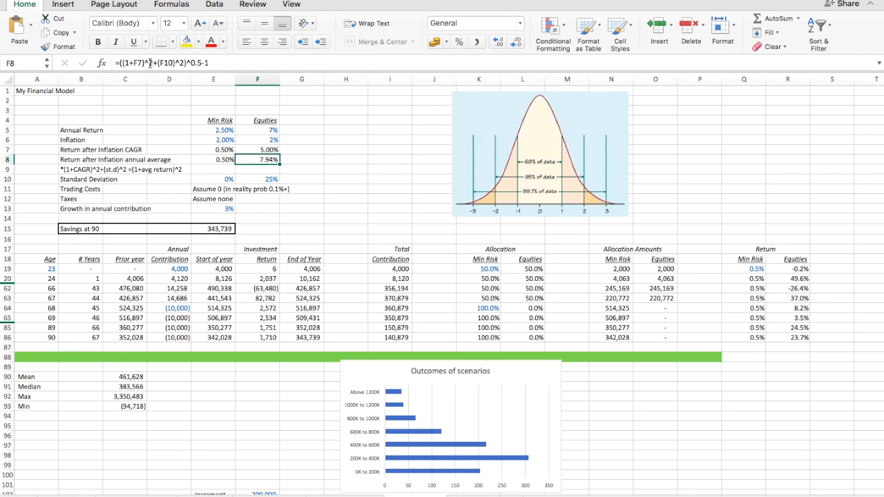
key("super+c")
key("Left")
key("super+v")
key("Right")
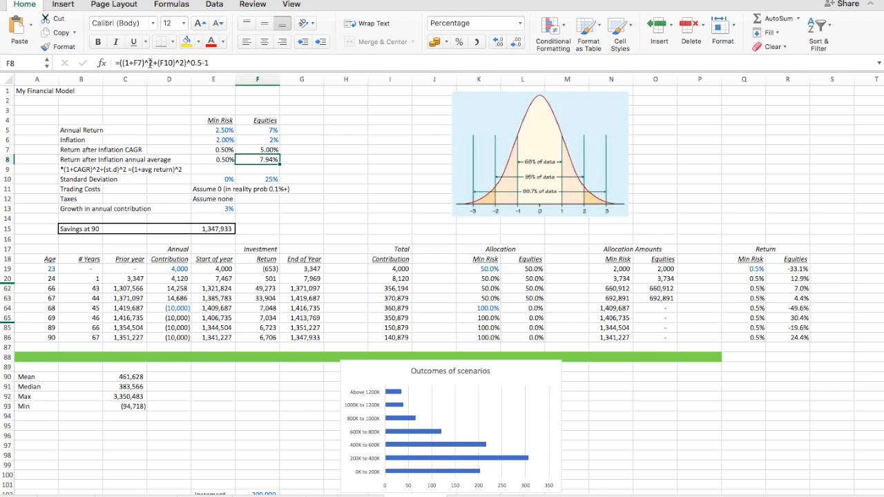
Step: Compare the Equities CAGR in F7 with the annual average in F8 and the standard deviation in F10
key("Left")
key("Down")
key("Down")
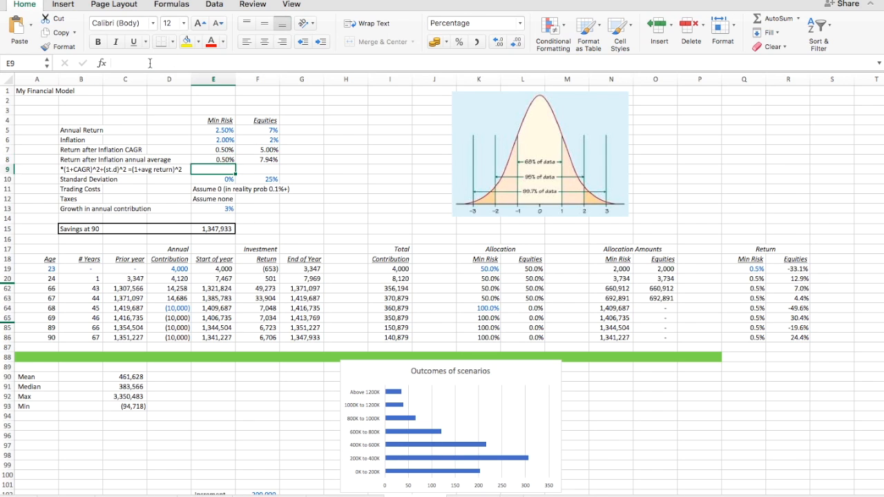
key("Right")
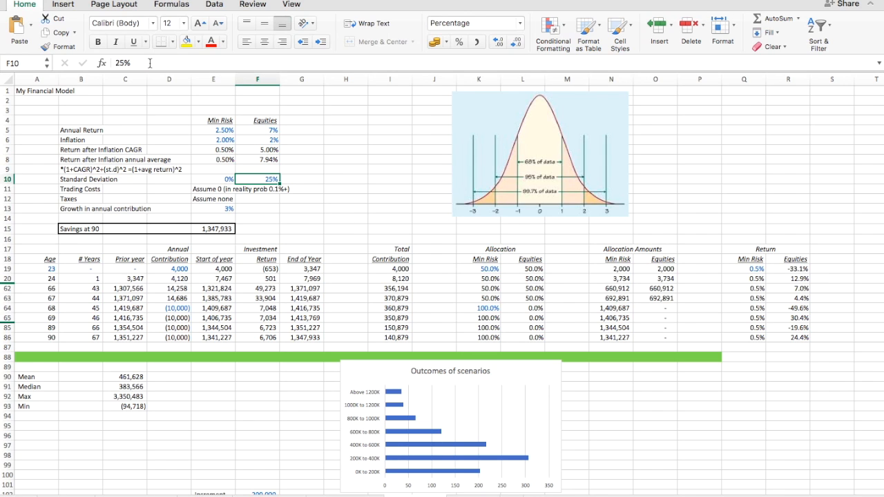
key("Up")
key("Up")
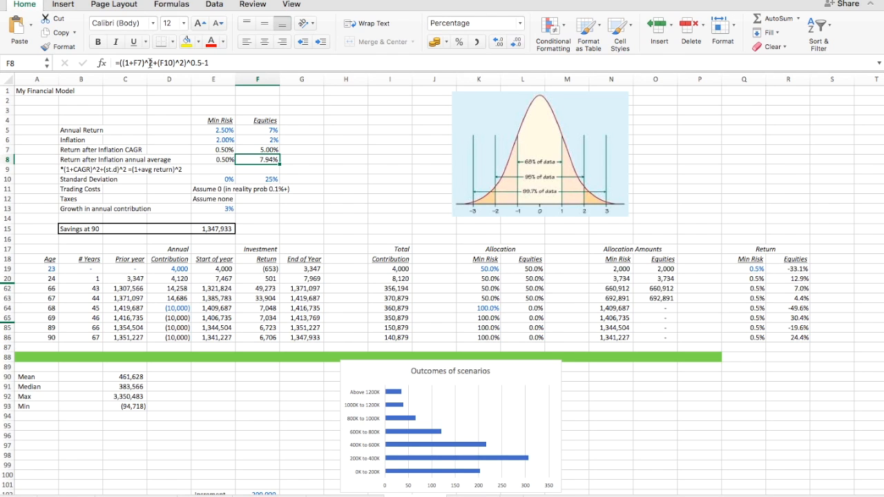
key("Up")
key("Down")
key("Up")
key("Down")
key("Up")
Step: Set the Equities standard deviation in F10 to 15%
key("Down")
key("Down")
key("Down")
type("15")
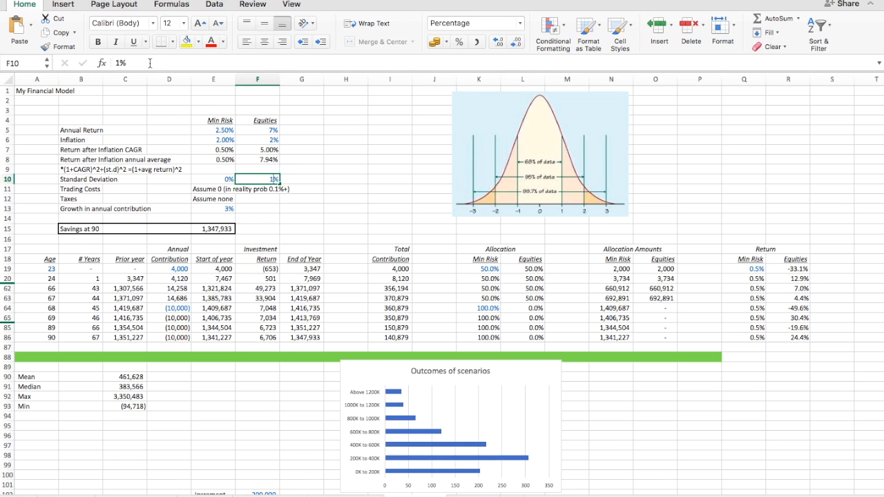
key("Return")
key("Up")
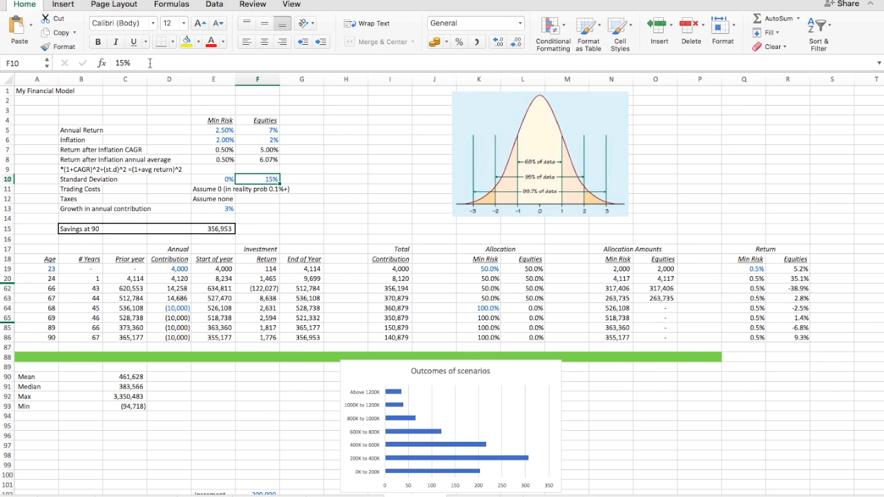
Step: Test the Equities standard deviation in F10 at 0% and at 0.00001%
type("0")
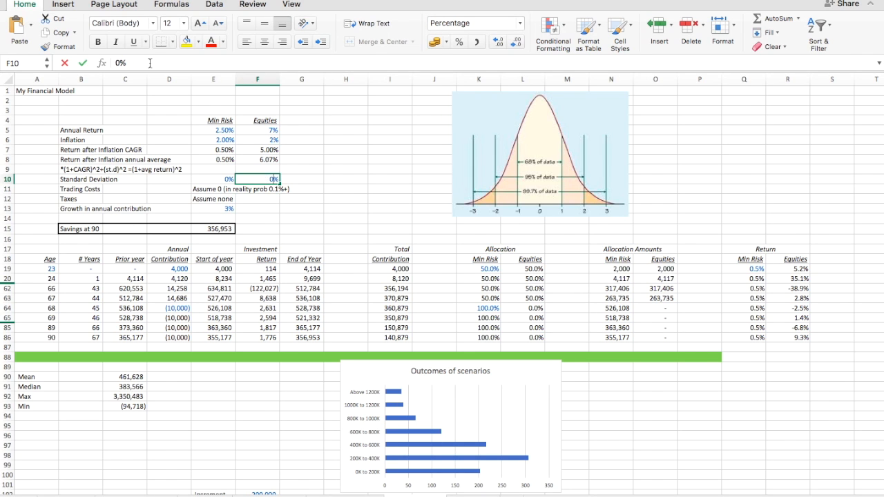
key("Return")
key("Up")
type("0.00001")
key("Return")
key("Up")
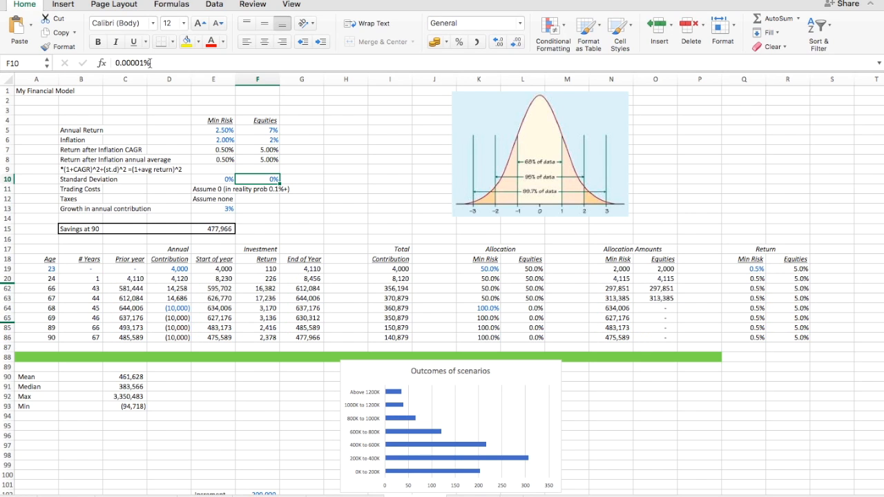
Step: Set the Equities standard deviation in F10 to 25% and inspect the first Equities return formula in R19
type("25")
key("Return")
key("Up")
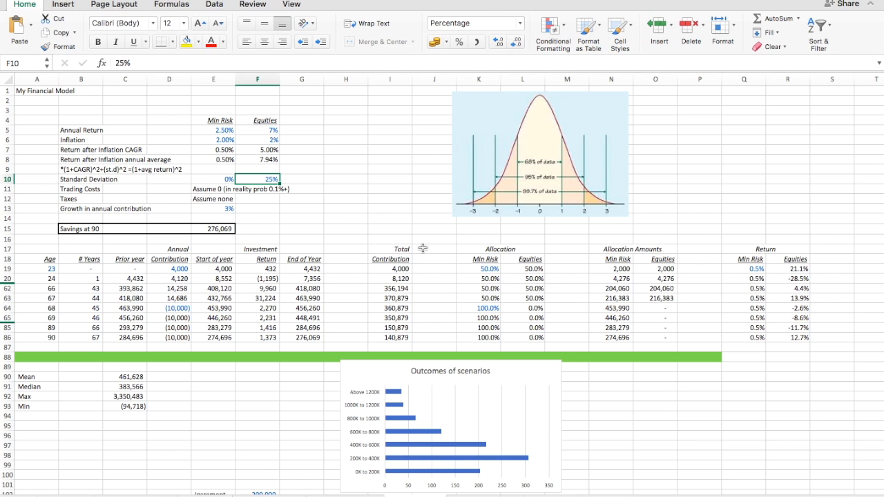
left_click(794, 270)
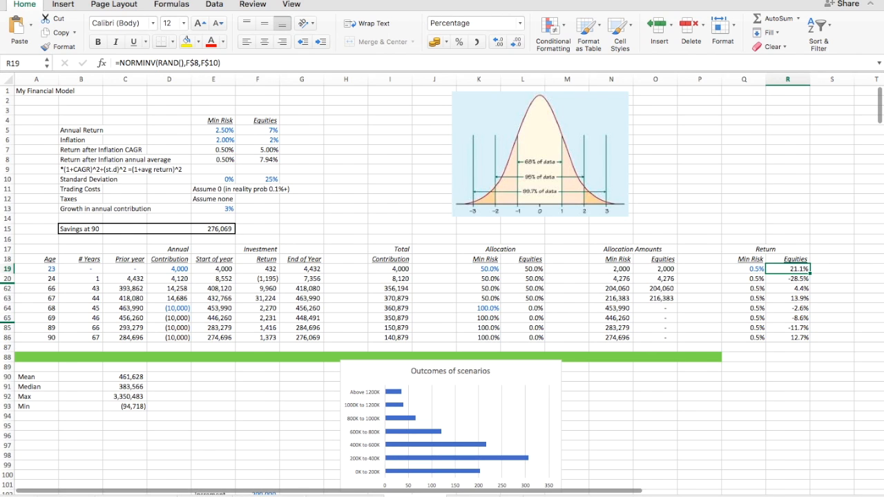
Step: Insert two blank rows above the Savings at 90 row, starting at row 15
left_click(474, 496)
left_click(40, 228)
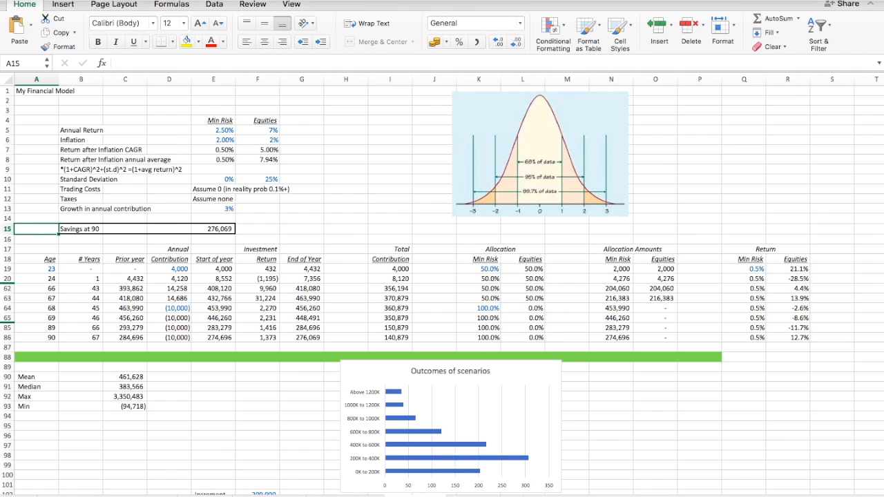
left_click(169, 6)
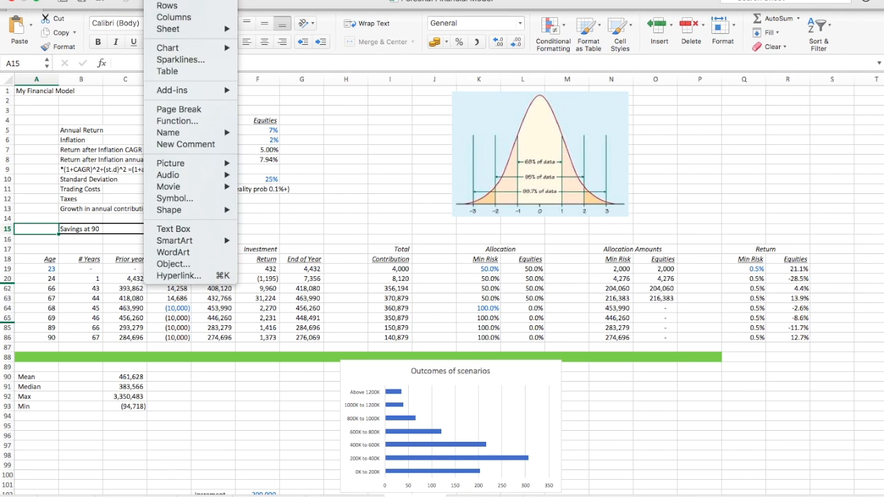
left_click(169, 6)
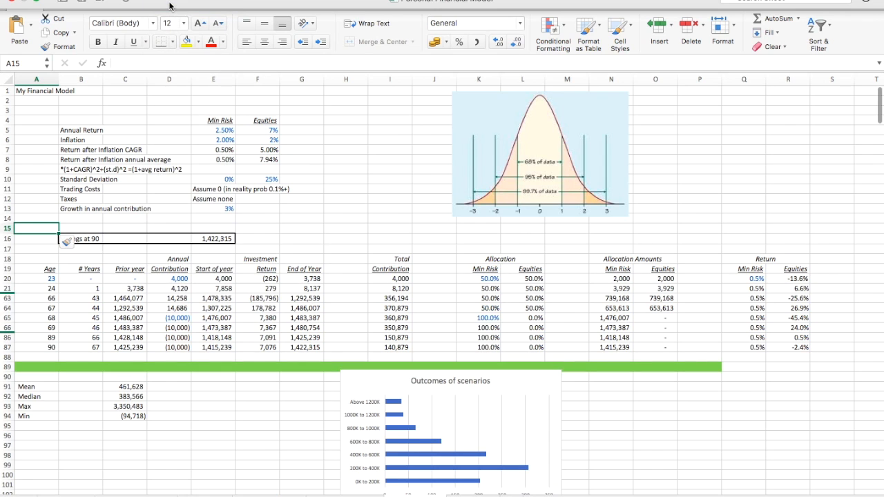
key("super+y")
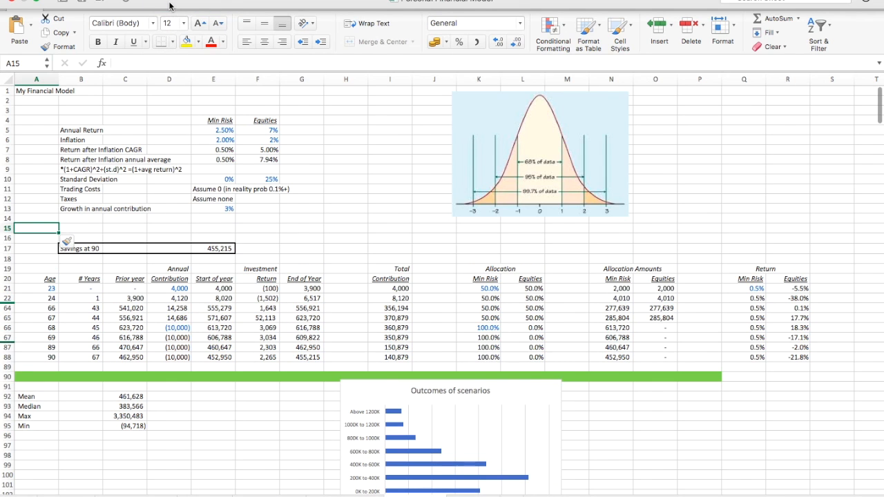
Step: Copy the green divider row 90 into blank row 15 above the Savings at 90 row
key("Down")
key("Down")
key("Down")
key("Down")
key("Down")
key("Down")
key("Down")
key("Down")
key("Down")
key("Down")
key("Down")
key("Down")
key("Down")
key("Down")
key("Down")
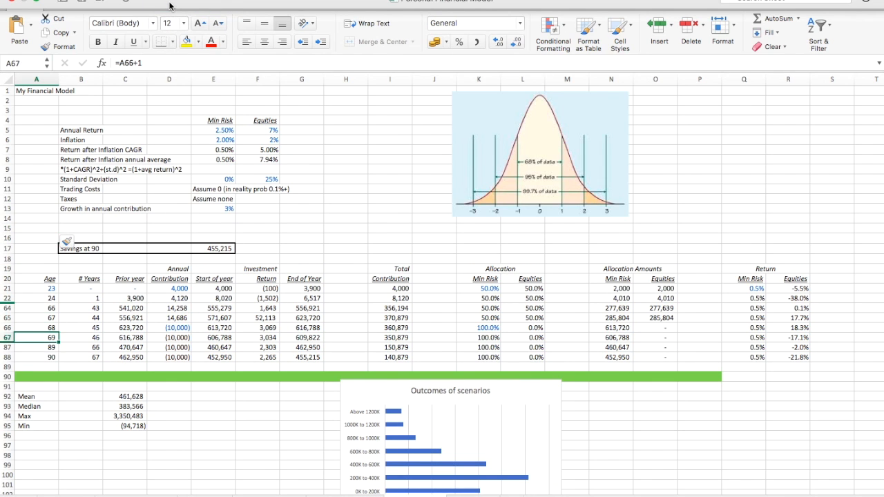
key("shift+space")
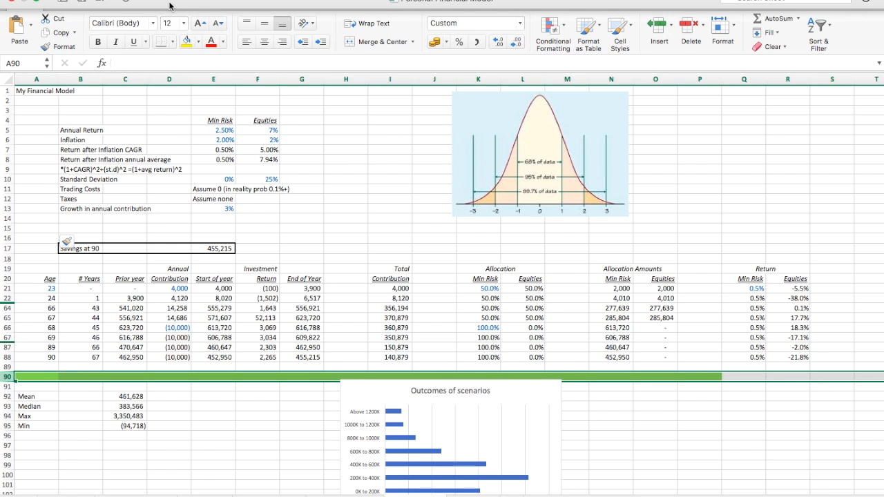
key("ctrl+c")
key("Up")
key("Up")
key("Up")
key("Up")
key("Up")
key("Up")
key("Up")
key("Up")
key("Up")
key("Up")
key("Up")
key("Up")
key("Up")
key("Up")
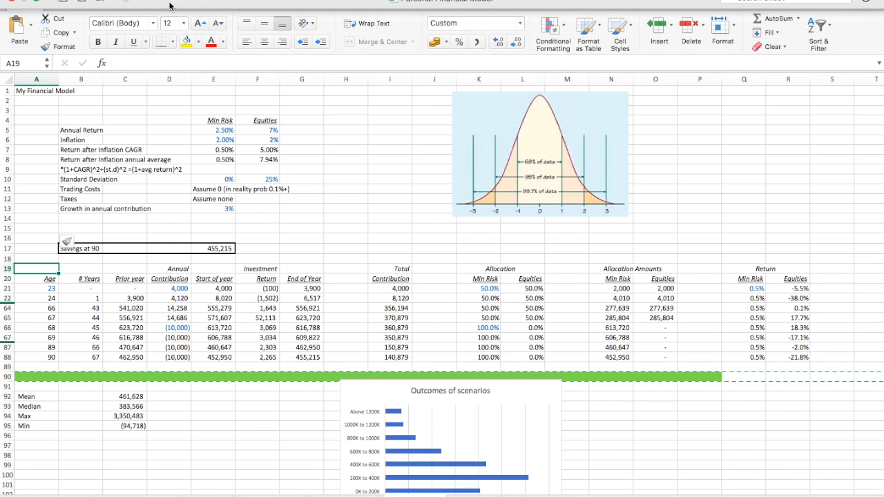
key("ctrl+v")
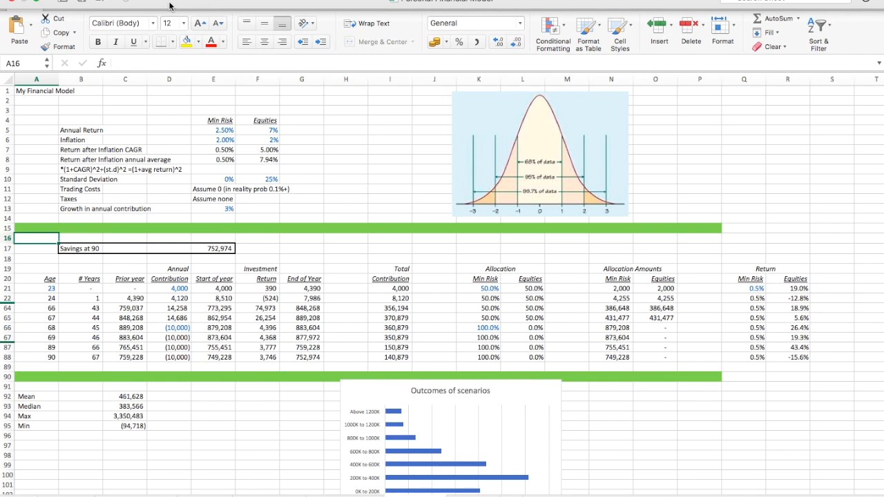
Step: Label the section below the new divider Main Case in A16
type("Main Case")
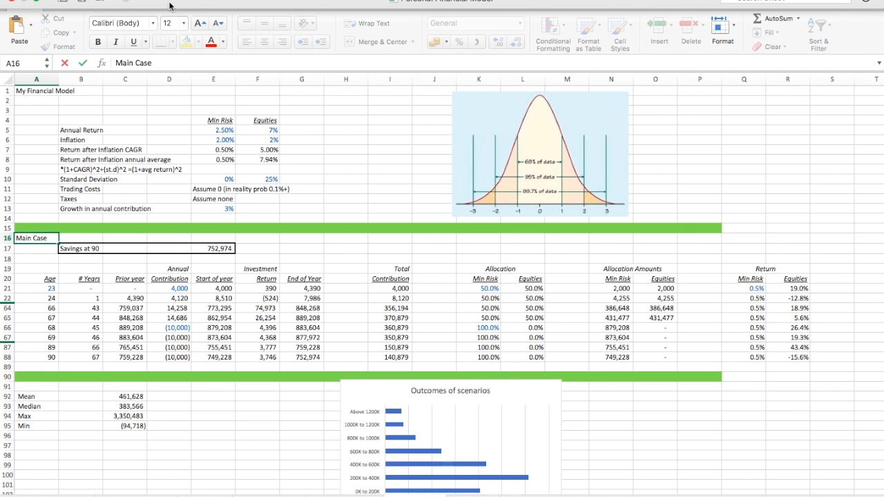
key("Return")
key("Right")
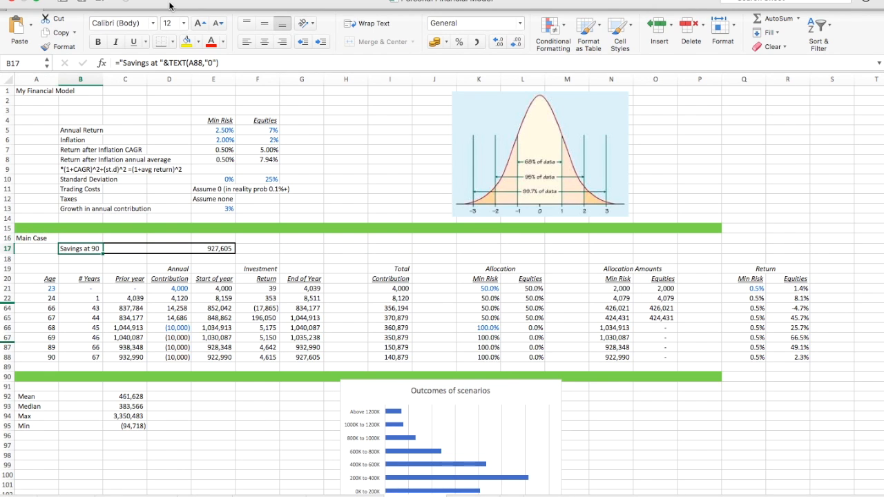
Step: Move the bell-curve picture to columns P to S and copy the Mean, Median, Max and Min block A92:C95 to I5
left_click_drag(550, 174, 742, 186)
left_click_drag(720, 154, 739, 142)
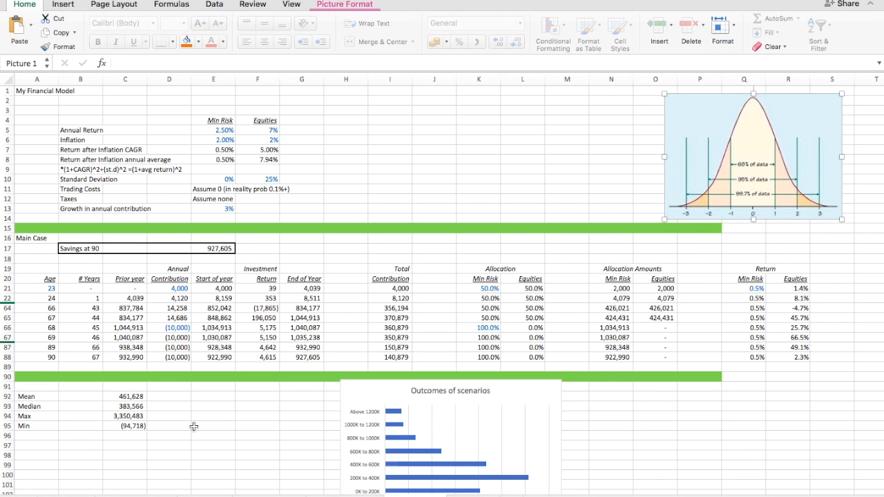
left_click(30, 397)
key("shift+Right")
key("shift+Right")
key("shift+Down")
key("shift+Down")
key("shift+Down")
key("shift+Down")
key("shift+Up")
key("super+c")
left_click(399, 127)
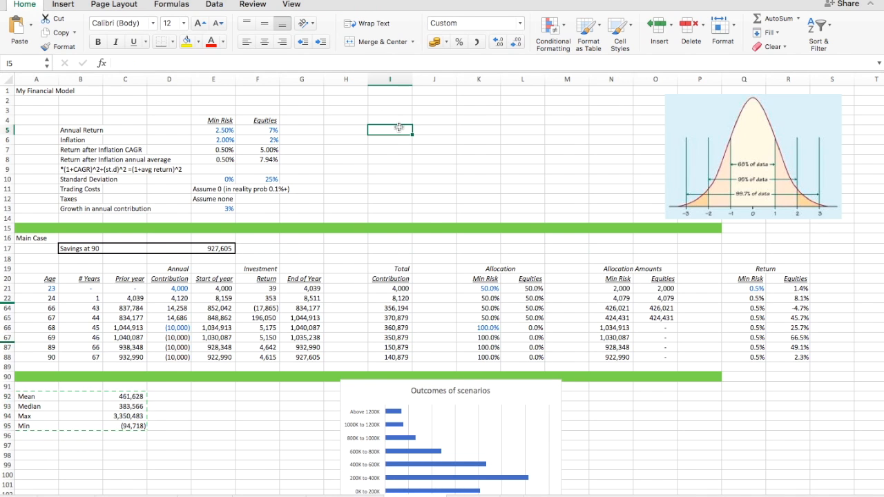
key("super+v")
Step: Link K5 to the mean in C92 with =C92 and fill the link down to K8
key("Right")
key("Right")
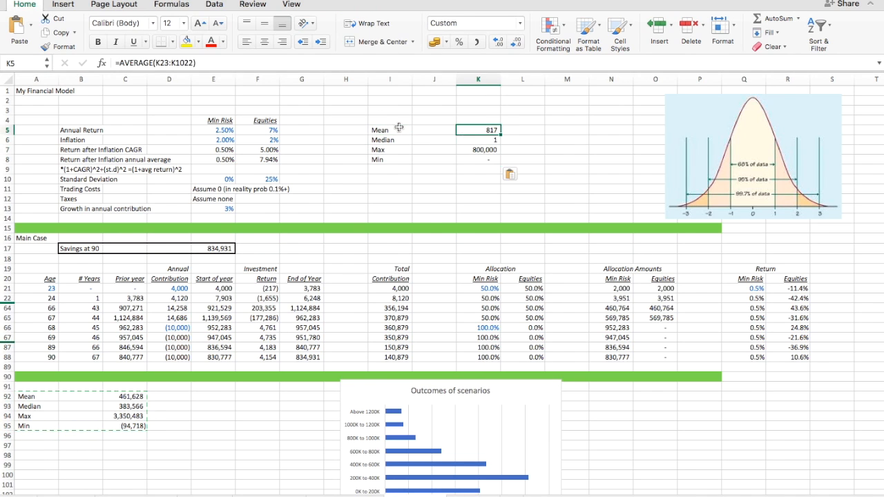
type("=")
left_click(127, 398)
key("super+Return")
key("shift+Down")
key("shift+Down")
key("shift+Down")
key("super+d")
Step: Enter the heading Scenario Output in K4 above the linked statistics
key("Up")
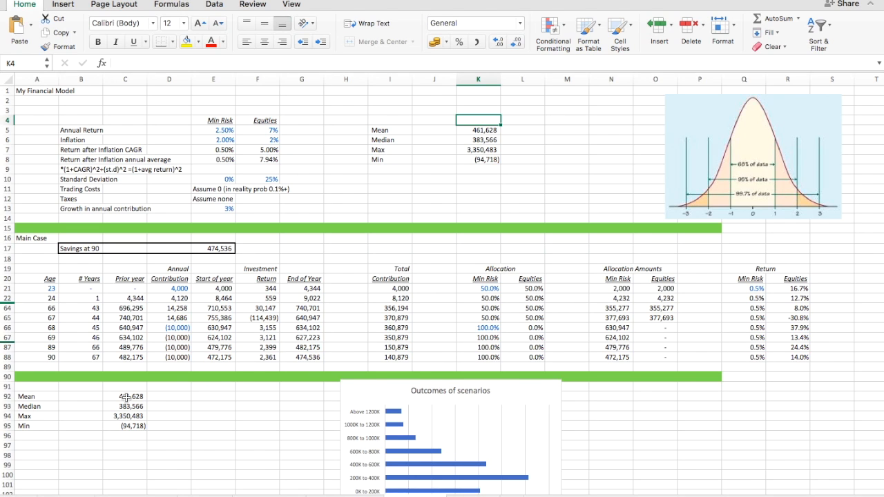
type("With")
key("BackSpace")
key("BackSpace")
key("BackSpace")
key("BackSpace")
type("Sce")
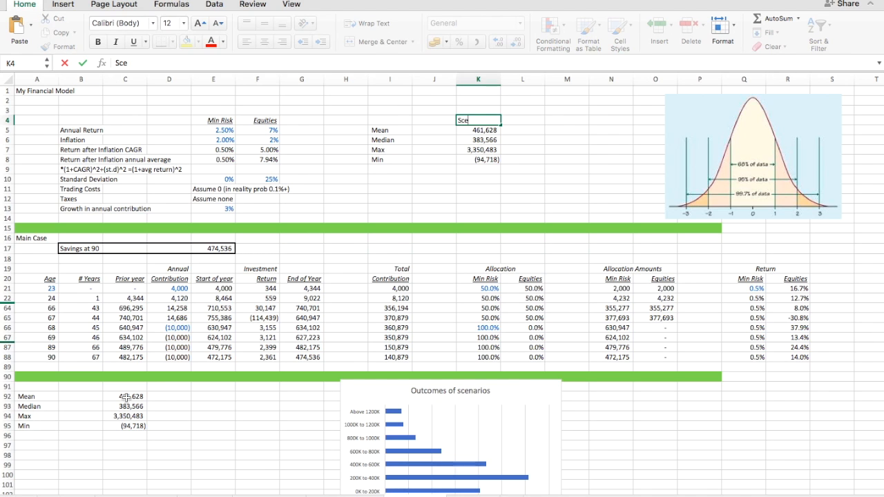
type("nario Output")
key("Return")
Step: Underline and bold the Scenario Output heading in K4
key("super+u")
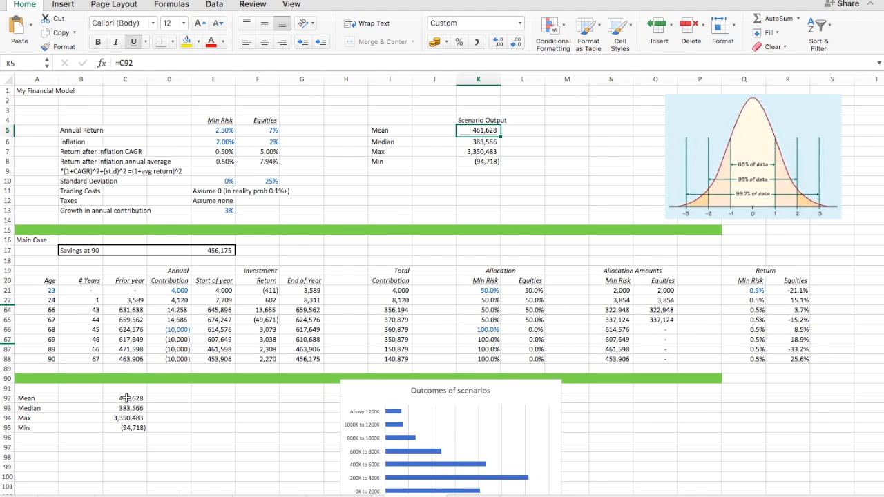
key("super+z")
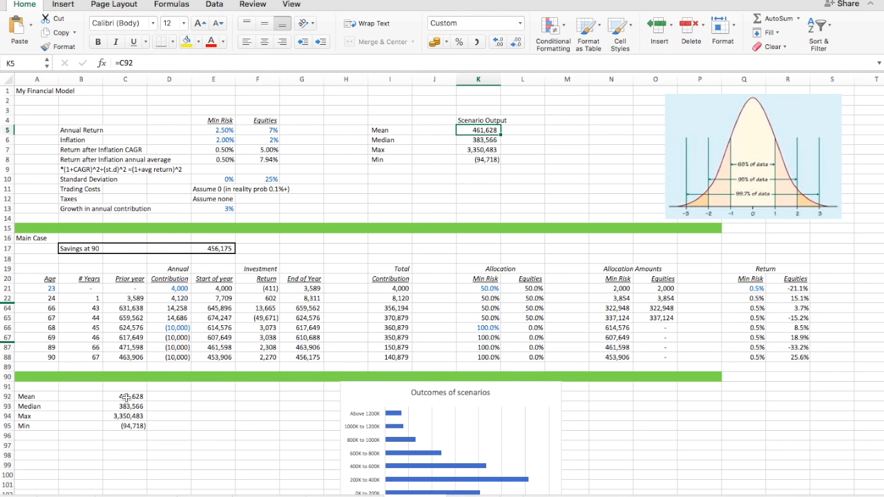
key("Up")
key("super+u")
key("super+b")
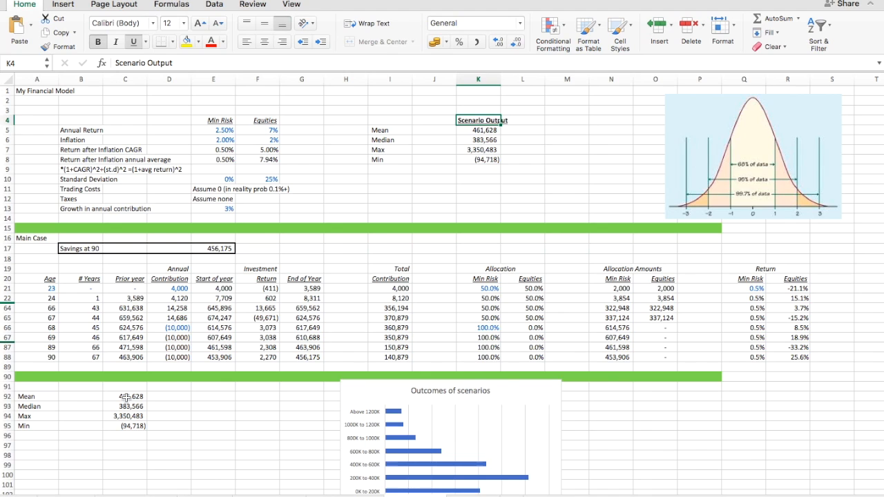
key("Down")
key("Down")
key("Down")
key("Up")
key("Up")
key("Up")
key("Left")
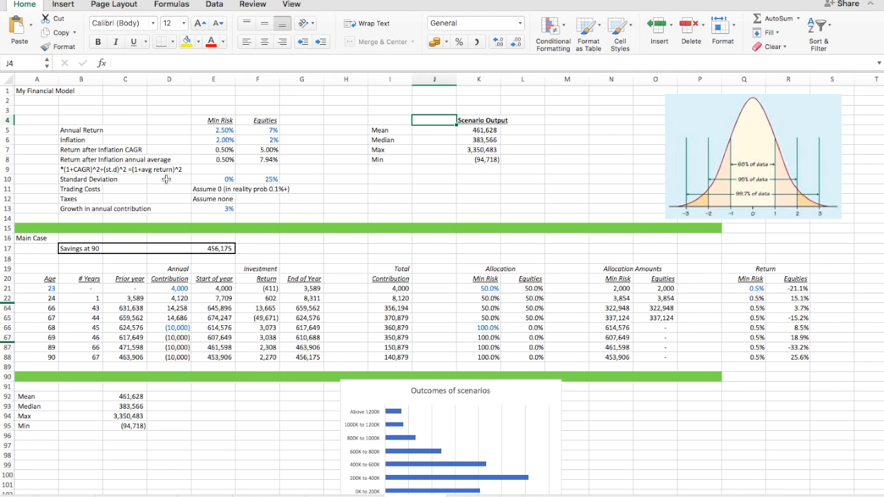
Step: Inspect the Equities annual average formula in F8, and recalculate the workbook repeatedly to observe the Scenario Output mean in I5:K5
left_click(257, 160)
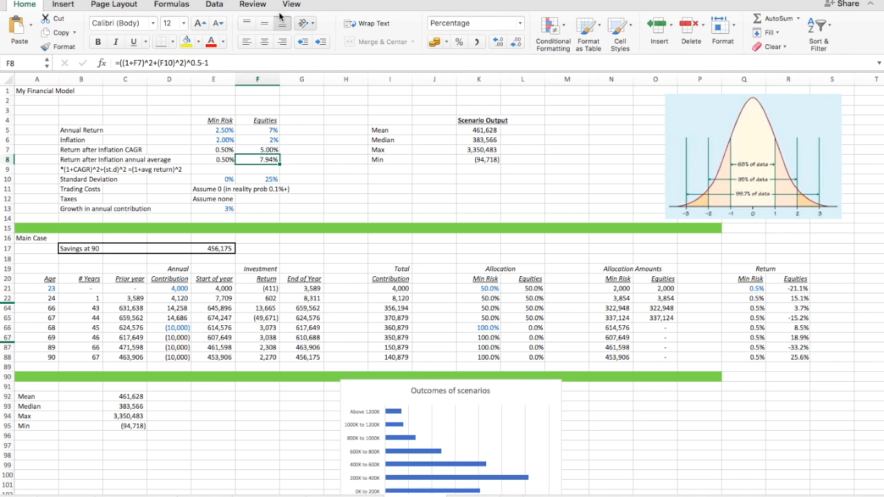
left_click(172, 5)
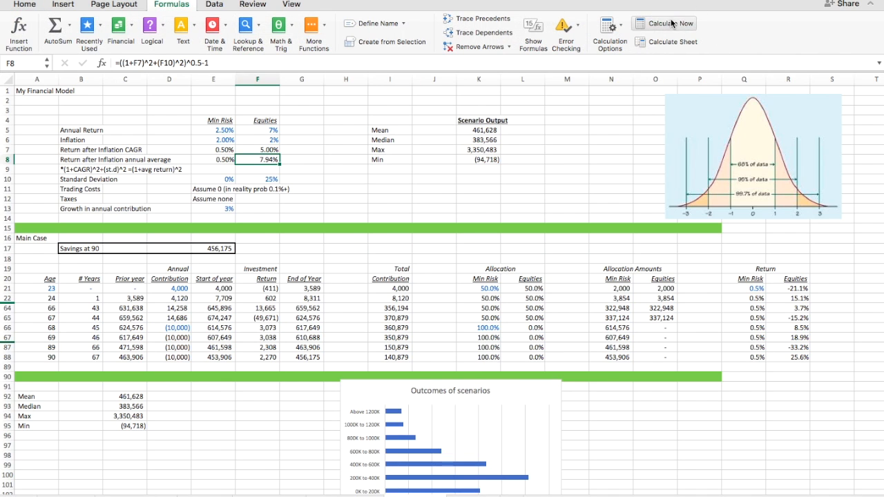
left_click(671, 23)
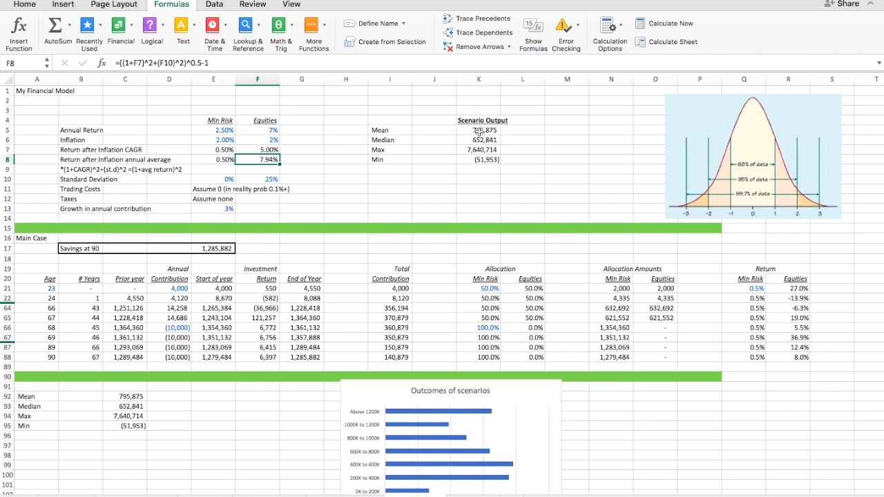
left_click_drag(403, 132, 477, 132)
left_click(661, 24)
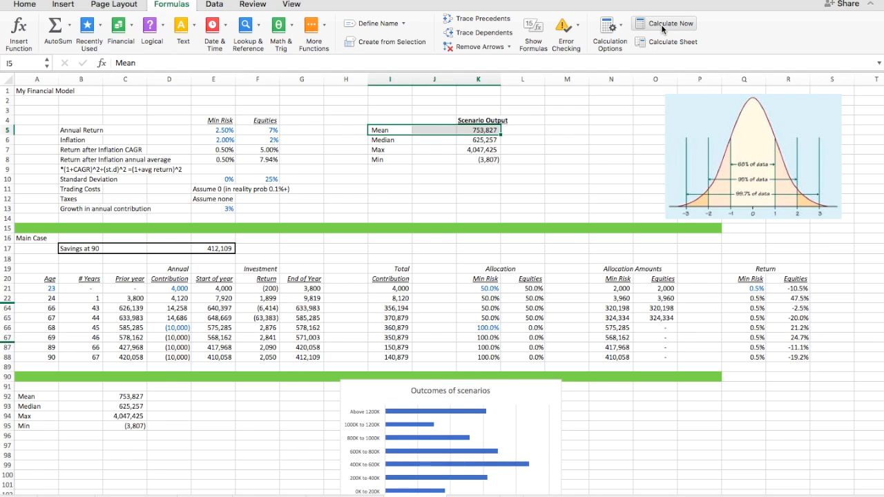
left_click(661, 24)
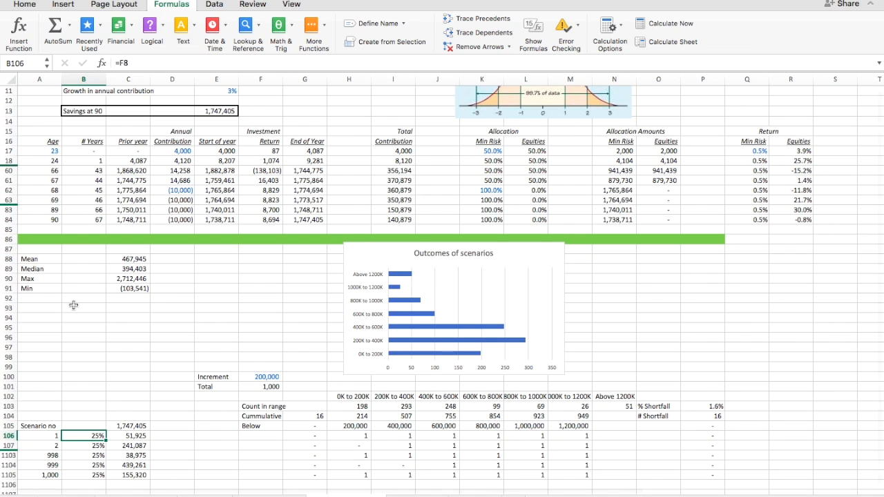
Step: On the model version with its summary in A88:C91, select the Mean row A88:C88 and recalculate repeatedly to compare its mean
left_click_drag(31, 259, 116, 260)
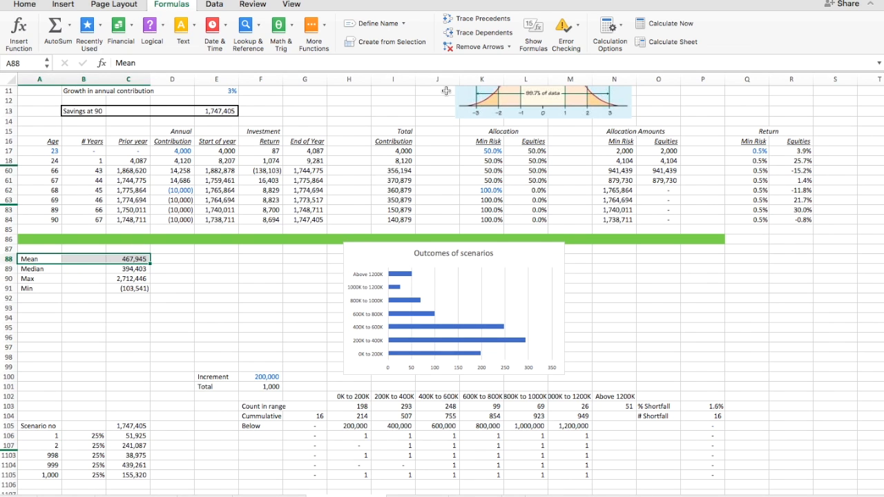
left_click(673, 24)
left_click(674, 24)
left_click(673, 24)
left_click(673, 24)
left_click(673, 24)
left_click(674, 24)
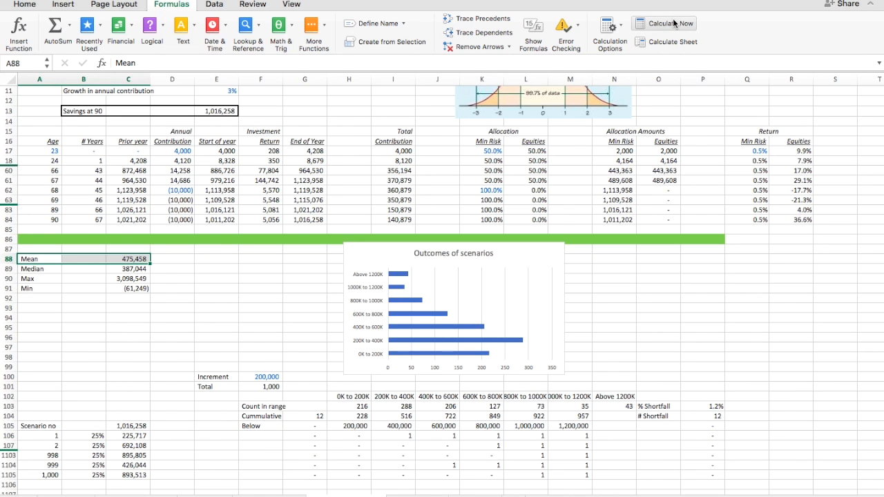